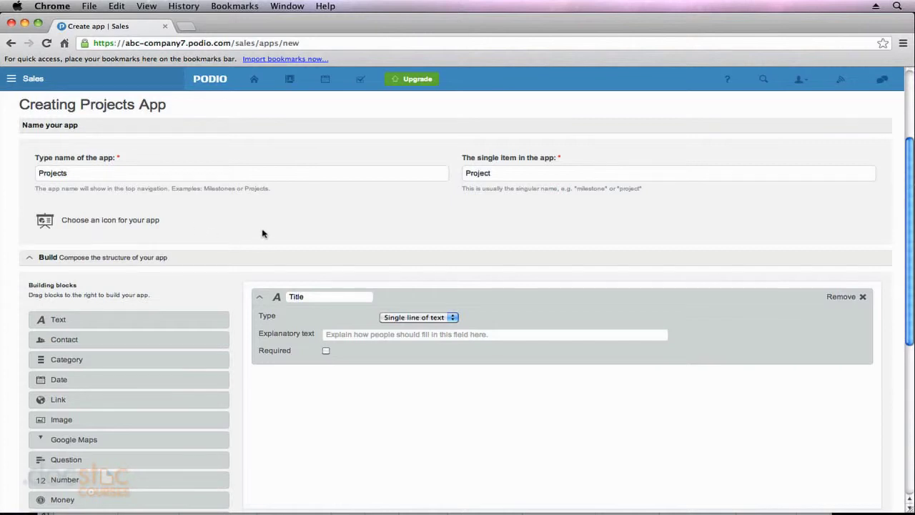
# - Rename the existing Title text field in the app structure to Project Title
pyautogui.scroll(-2, 262, 236)
pyautogui.scroll(-1, 243, 244)
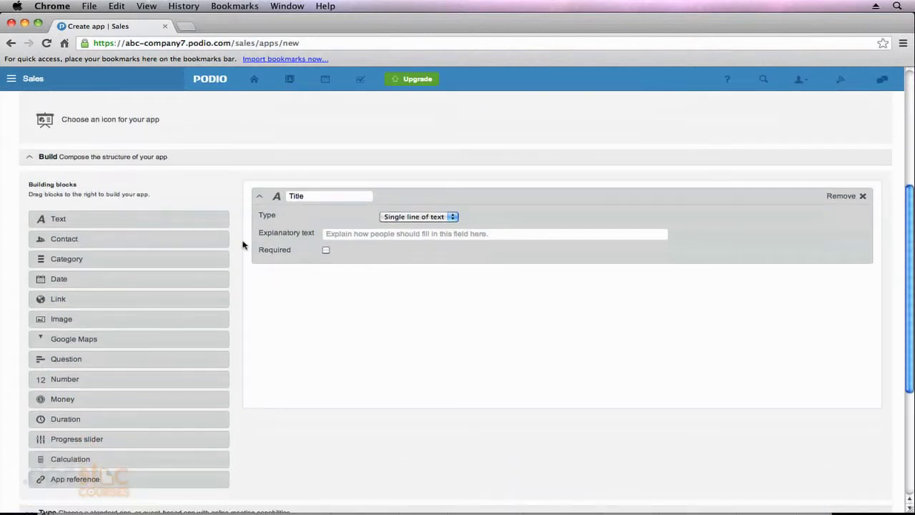
pyautogui.scroll(-1, 244, 245)
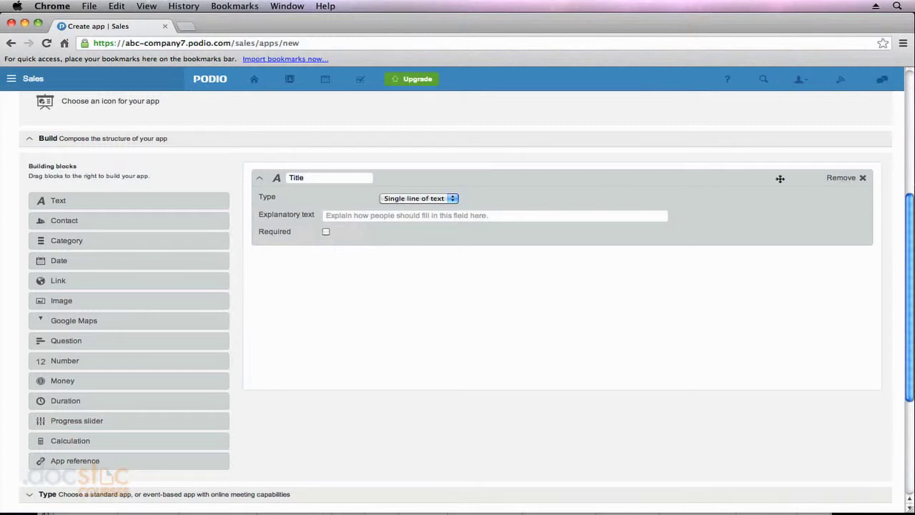
pyautogui.moveTo(337, 180); pyautogui.dragTo(282, 177)
pyautogui.write('Project')
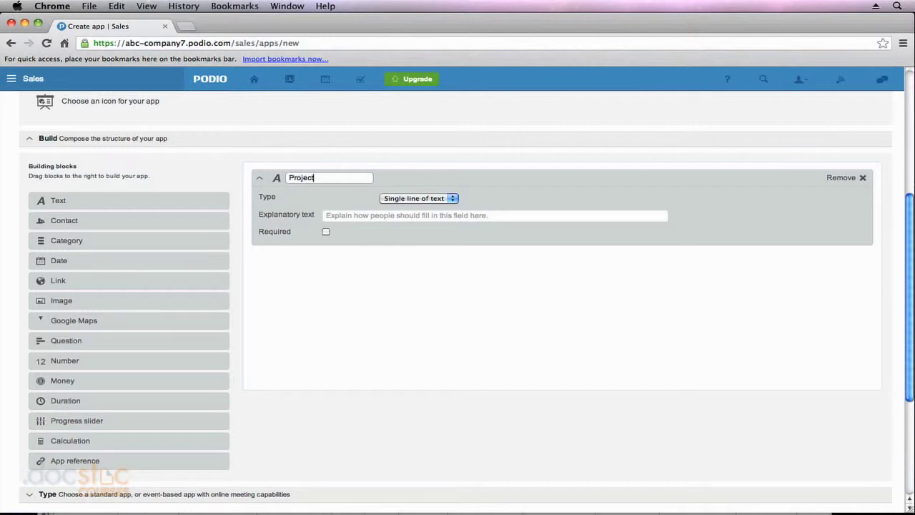
pyautogui.write(' Title')
# - Keep the Project Title field as a single line of text and make it required
pyautogui.click(453, 199)
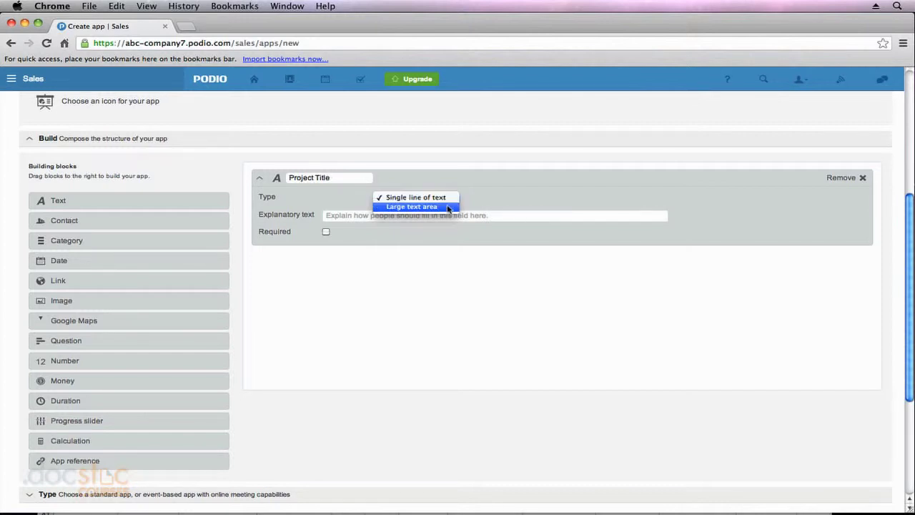
pyautogui.click(492, 195)
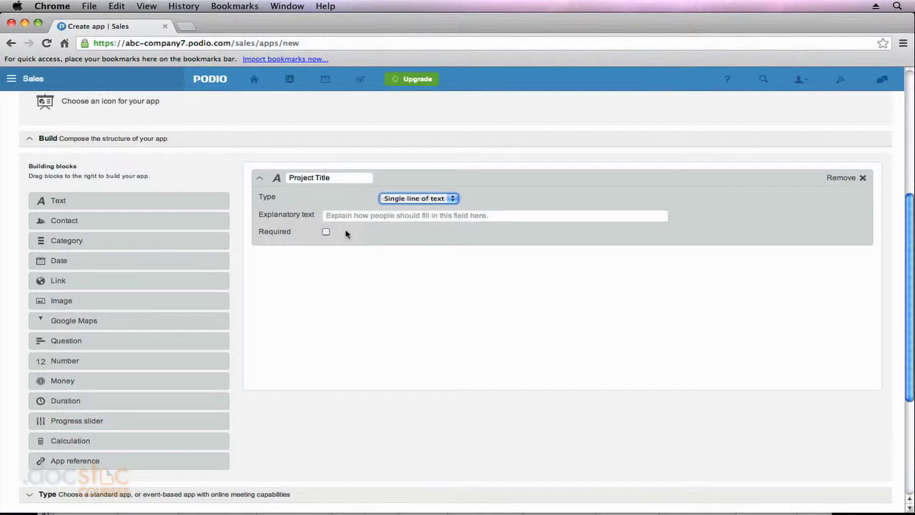
pyautogui.click(326, 232)
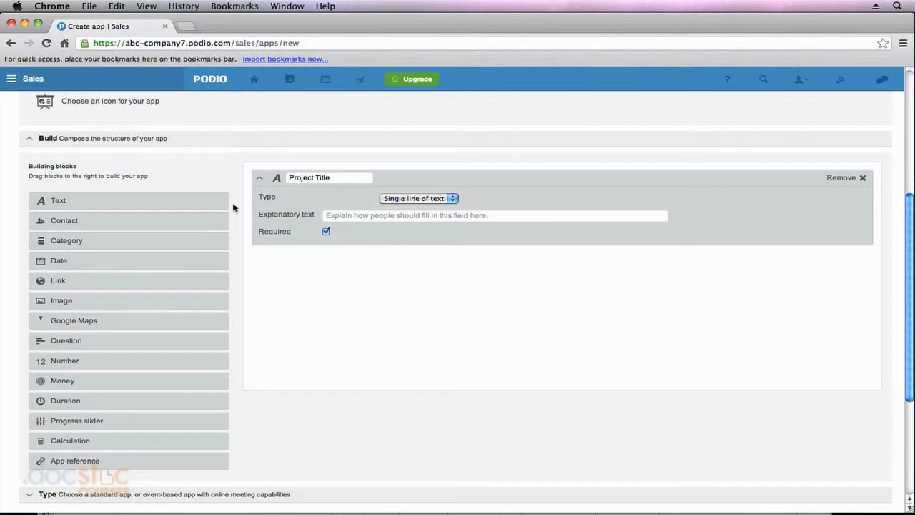
# - Add a Contact field and a Category field below Project Title, naming the category field Project Status
pyautogui.moveTo(178, 221); pyautogui.dragTo(411, 269)
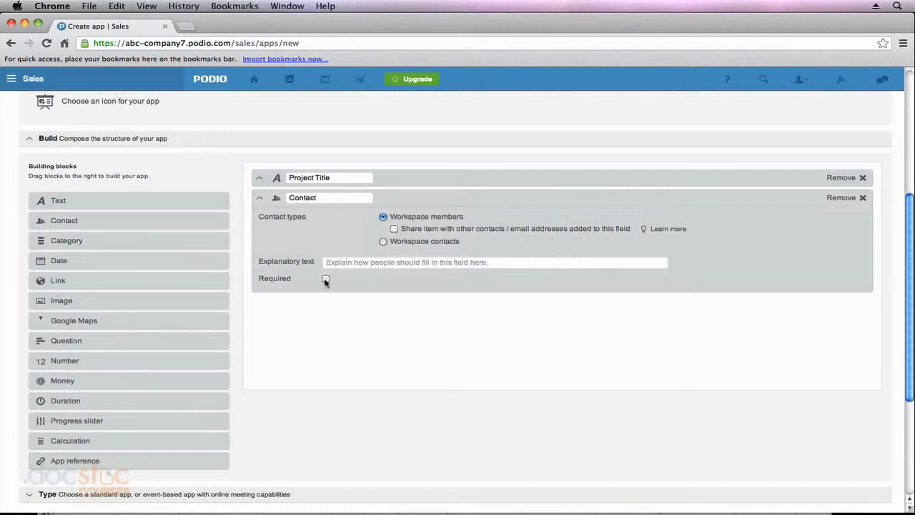
pyautogui.moveTo(181, 243)
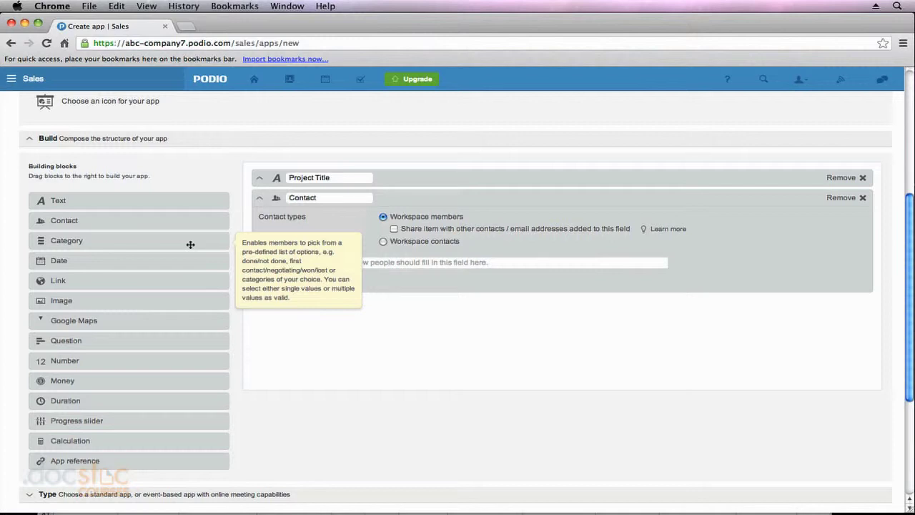
pyautogui.moveTo(190, 243); pyautogui.dragTo(416, 311)
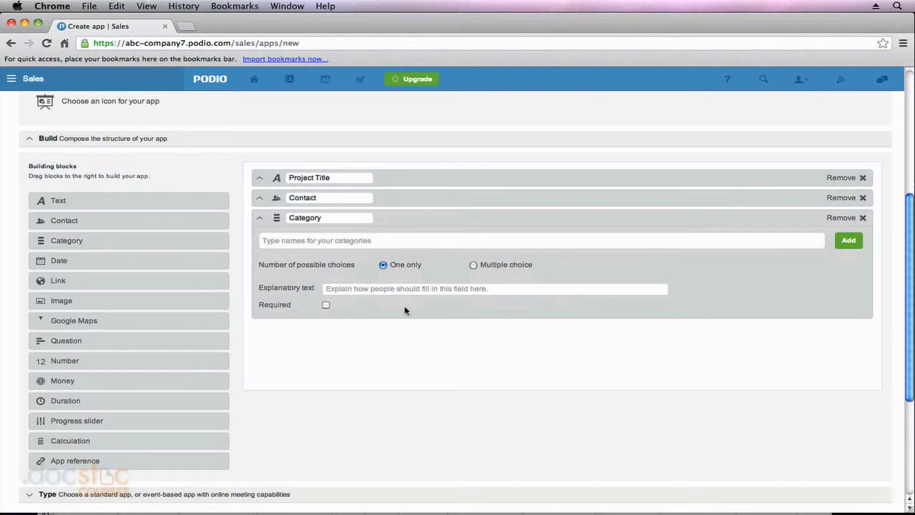
pyautogui.doubleClick(311, 219)
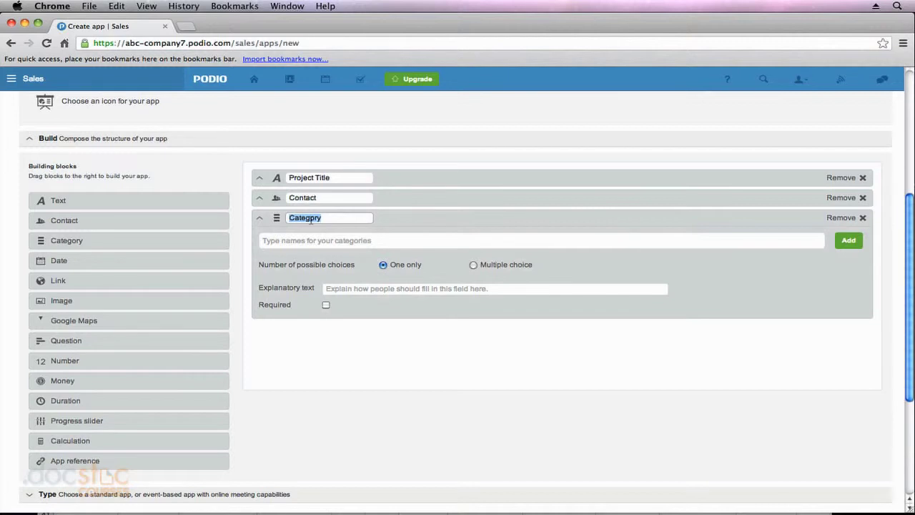
pyautogui.write('Project Status')
# - Add the categories Not Started, Research, In Progress and Completed to Project Status, and make the field required
pyautogui.click(315, 241)
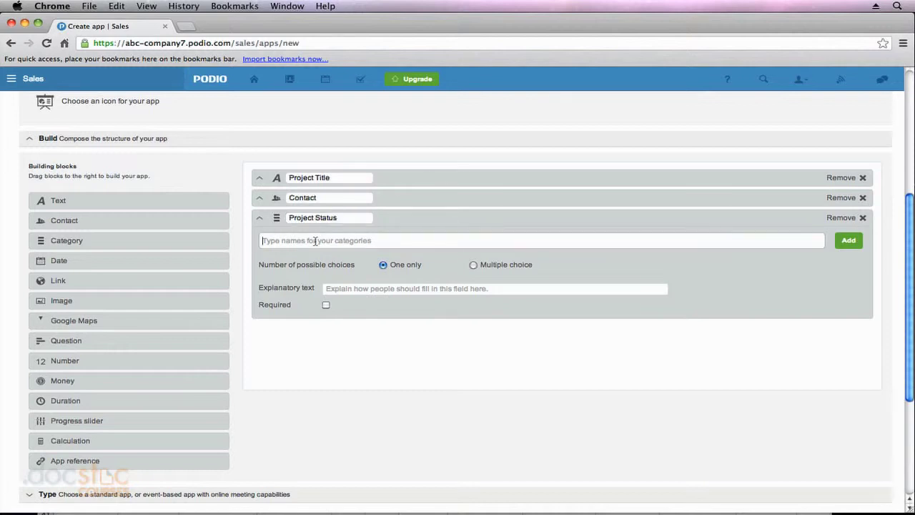
pyautogui.write('Not Start')
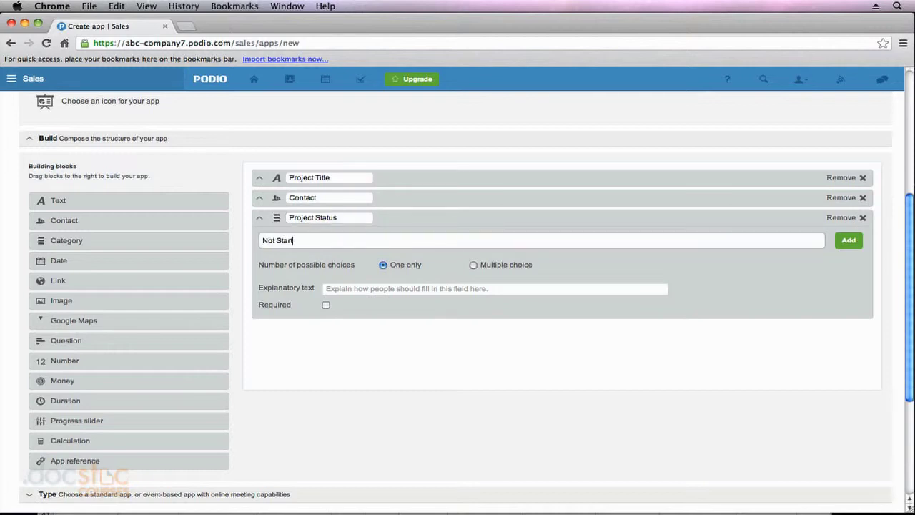
pyautogui.write('ed')
pyautogui.press('Return')
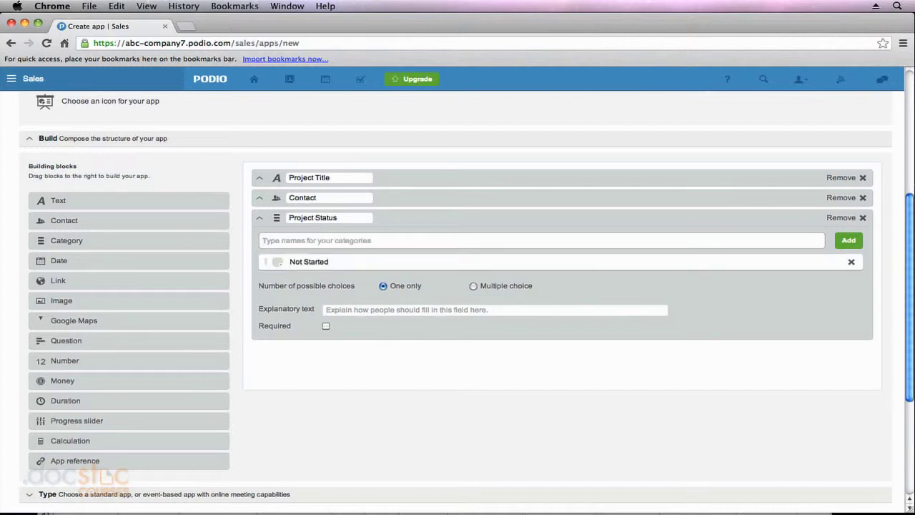
pyautogui.write('Research')
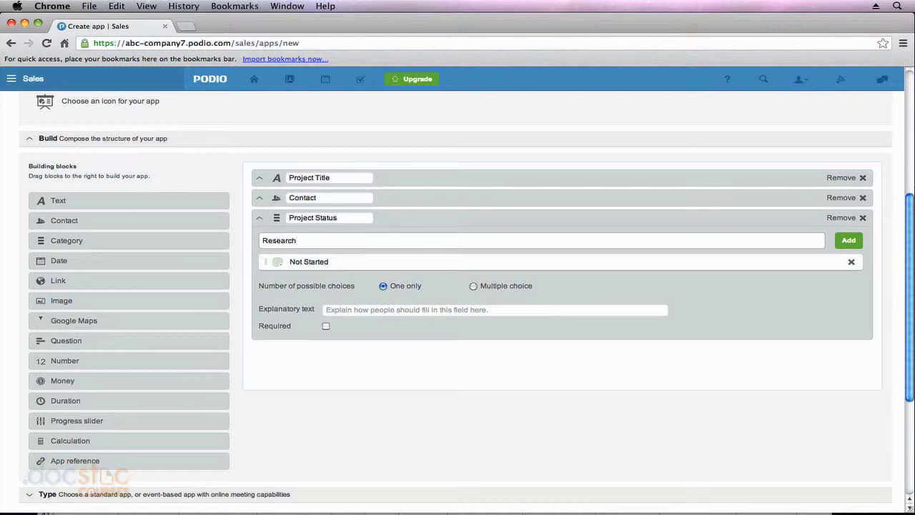
pyautogui.press('Return')
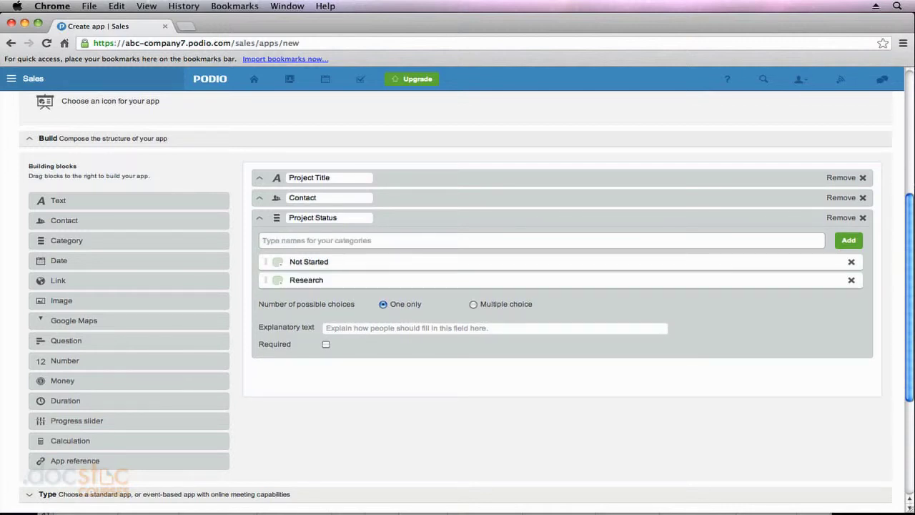
pyautogui.write('In Prog')
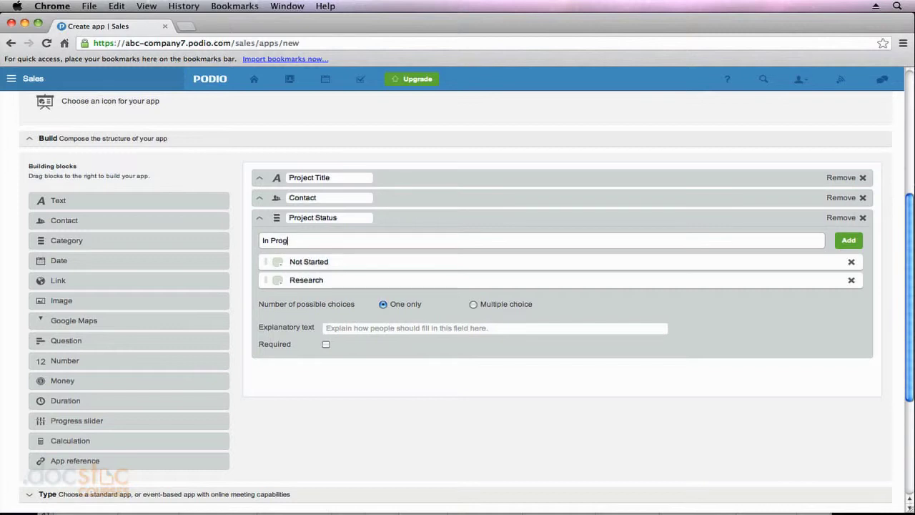
pyautogui.write('ress')
pyautogui.press('Return')
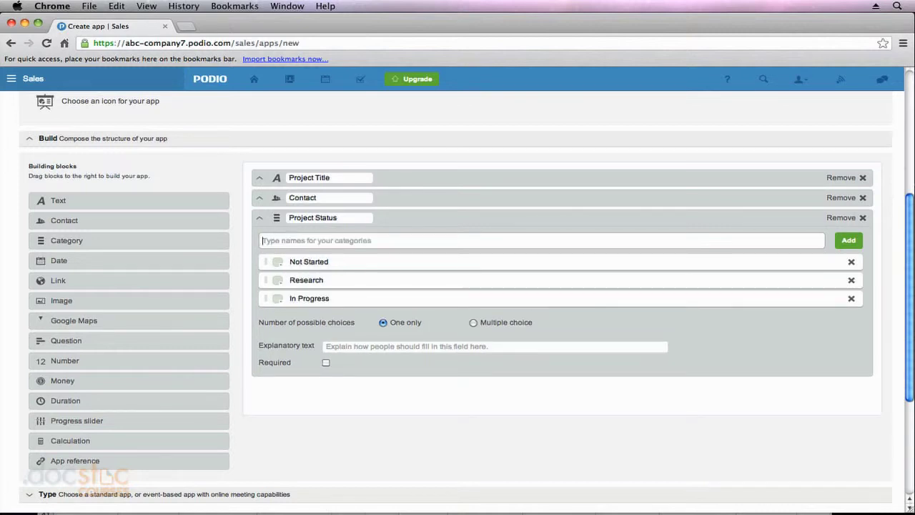
pyautogui.write('Completed')
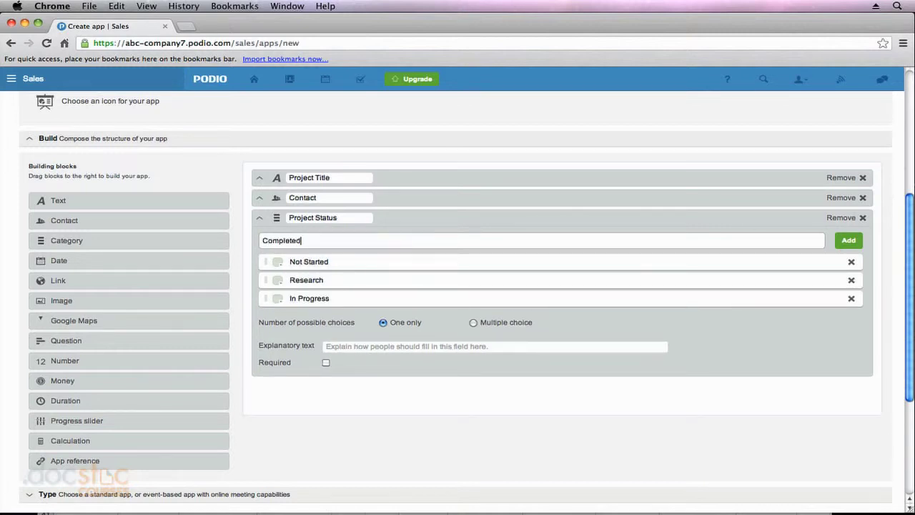
pyautogui.press('Return')
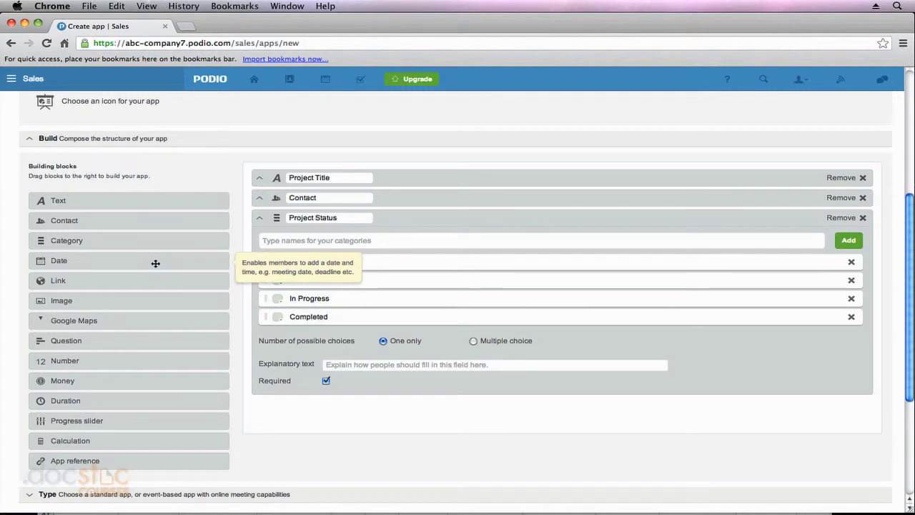
# - Add a Date field below Project Status, name it Due Date and make it required
pyautogui.moveTo(155, 263); pyautogui.dragTo(382, 409)
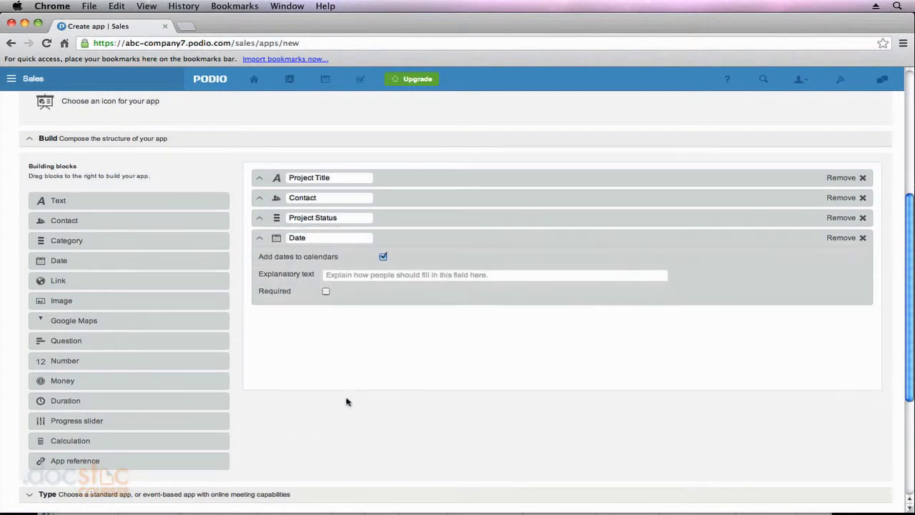
pyautogui.click(291, 240)
pyautogui.write('Due')
pyautogui.click(325, 292)
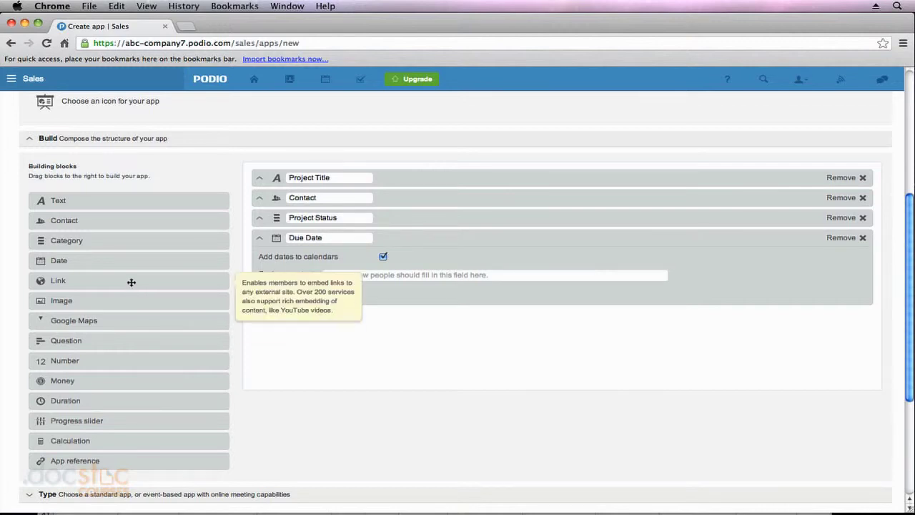
# - Add Link, Image and Google Maps fields, in that order, below Due Date
pyautogui.moveTo(167, 283); pyautogui.dragTo(358, 321)
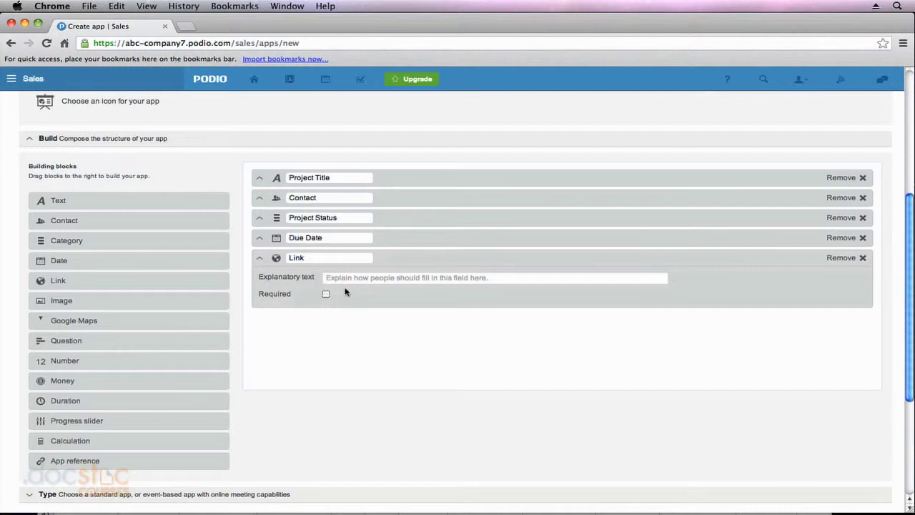
pyautogui.click(349, 281)
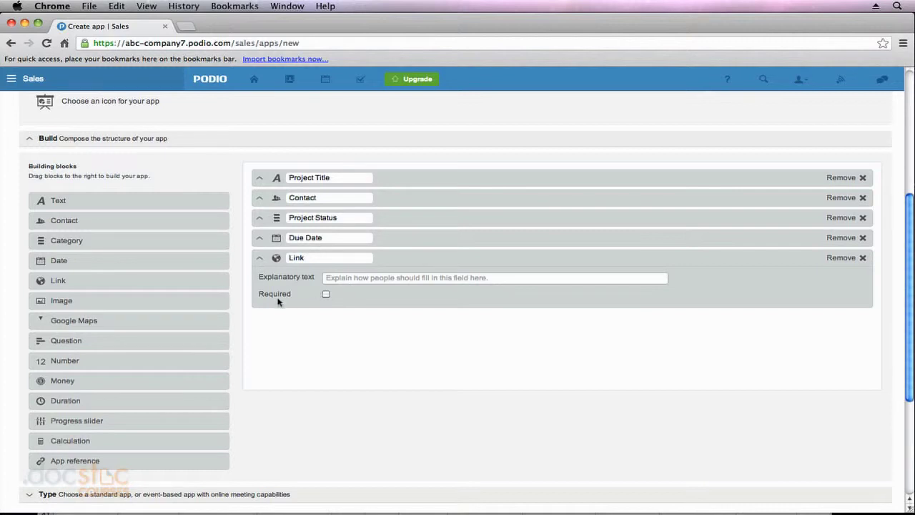
pyautogui.moveTo(148, 304); pyautogui.dragTo(376, 319)
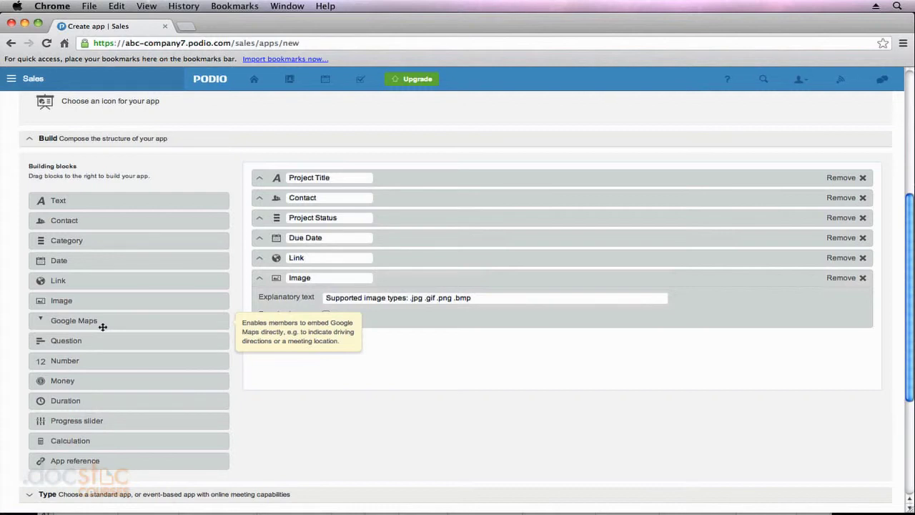
pyautogui.moveTo(103, 326); pyautogui.dragTo(361, 339)
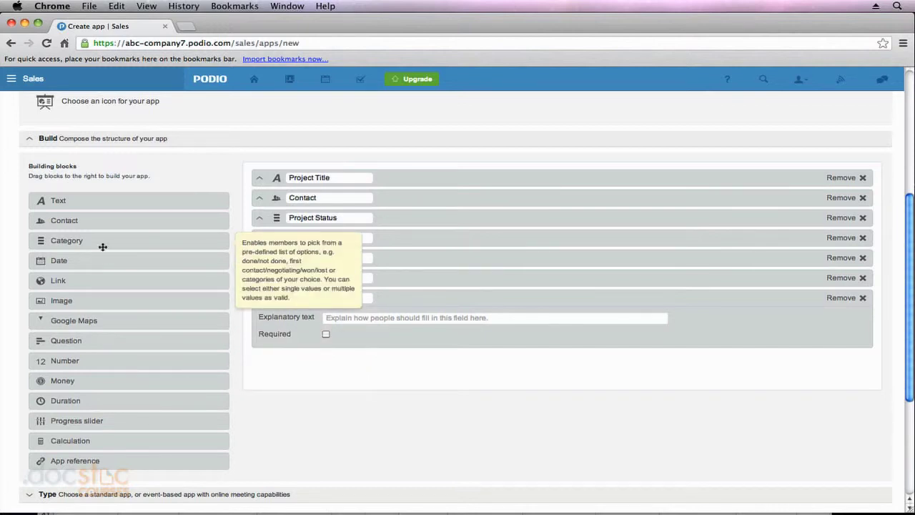
# - Expand the Project Status field to review its name and categories, and collapse it again
pyautogui.click(261, 222)
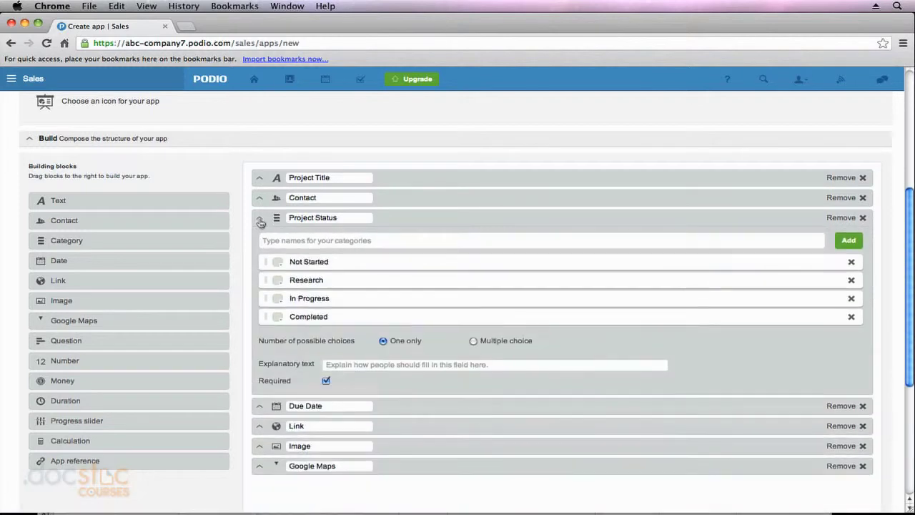
pyautogui.moveTo(289, 221); pyautogui.dragTo(336, 223)
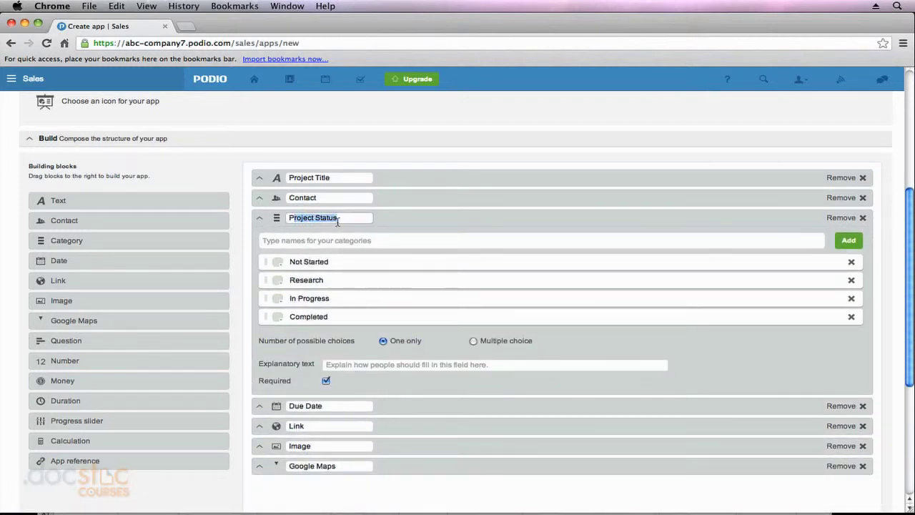
pyautogui.click(346, 221)
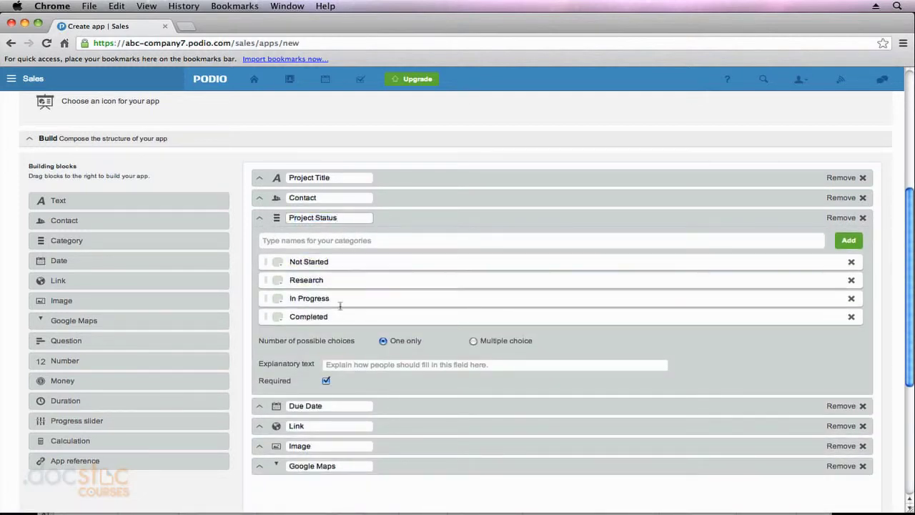
pyautogui.scroll(-3, 251, 338)
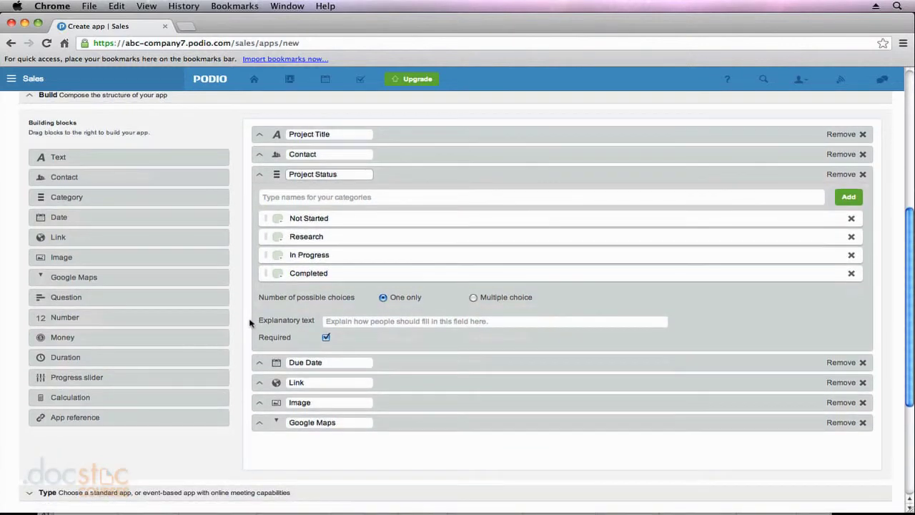
pyautogui.moveTo(128, 300)
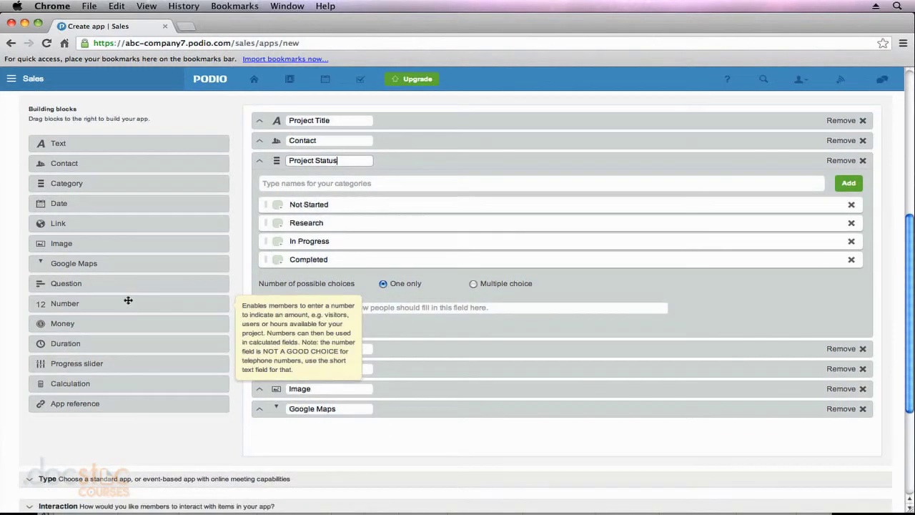
pyautogui.click(261, 163)
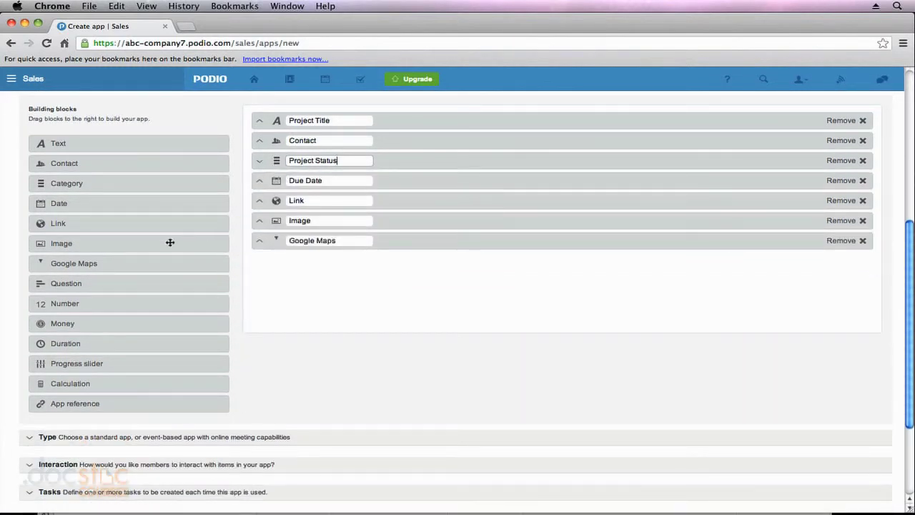
# - Add a Question field below Google Maps and title it "What is the project status?"
pyautogui.moveTo(87, 286)
pyautogui.moveTo(87, 286); pyautogui.dragTo(341, 270)
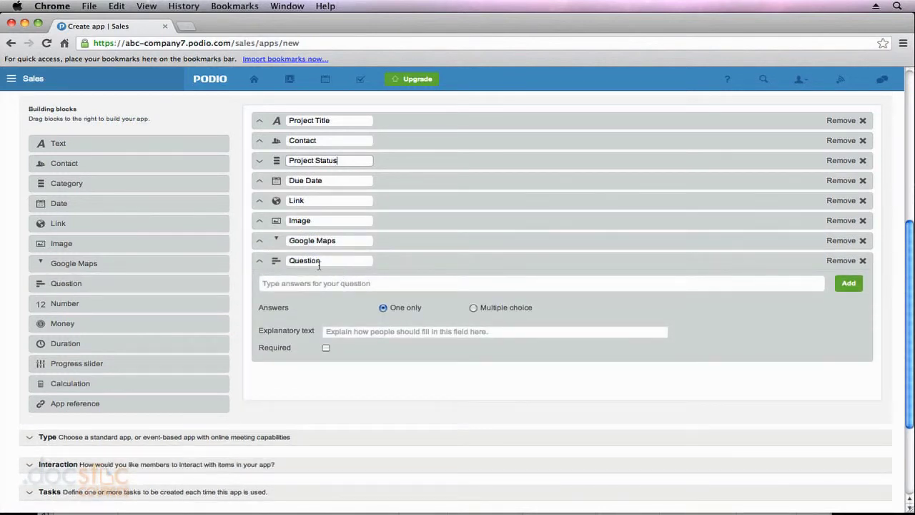
pyautogui.click(321, 285)
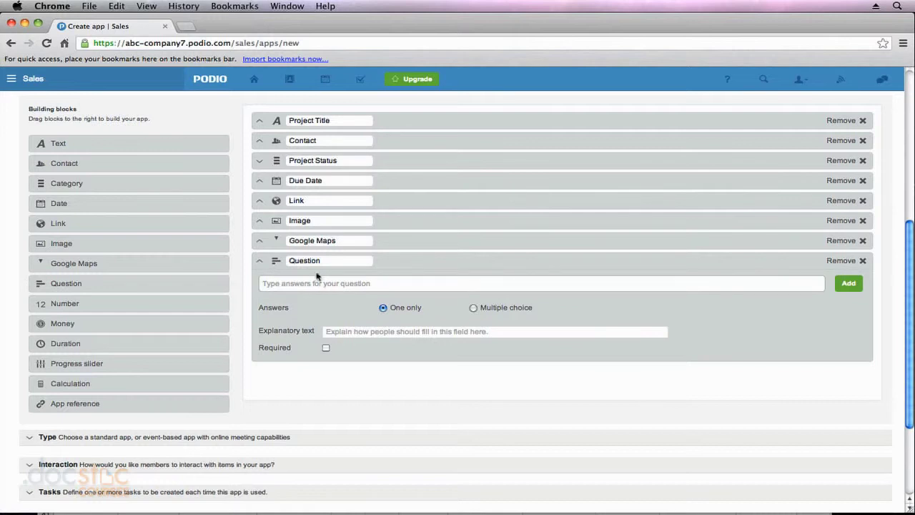
pyautogui.moveTo(316, 261); pyautogui.dragTo(281, 260)
pyautogui.write('Wh')
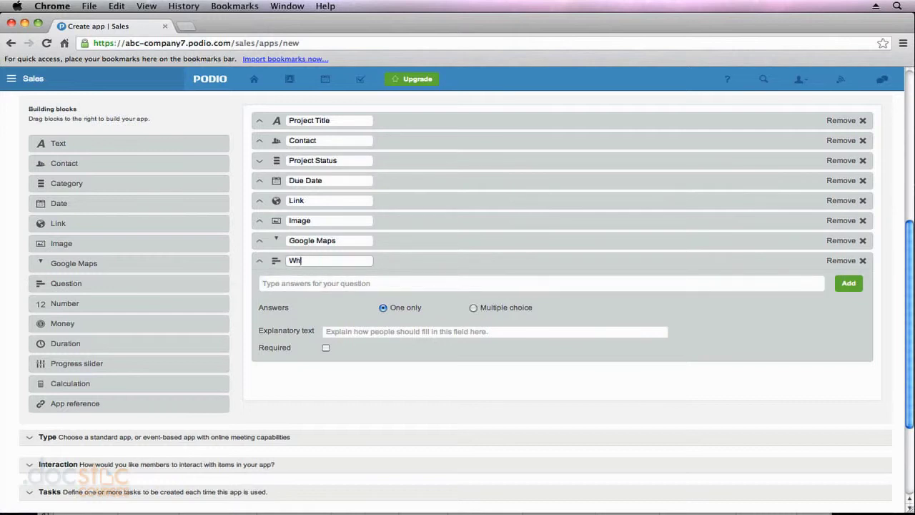
pyautogui.write('at is the project status?')
# - Add "Not Started" as an answer to the project status question field
pyautogui.click(292, 286)
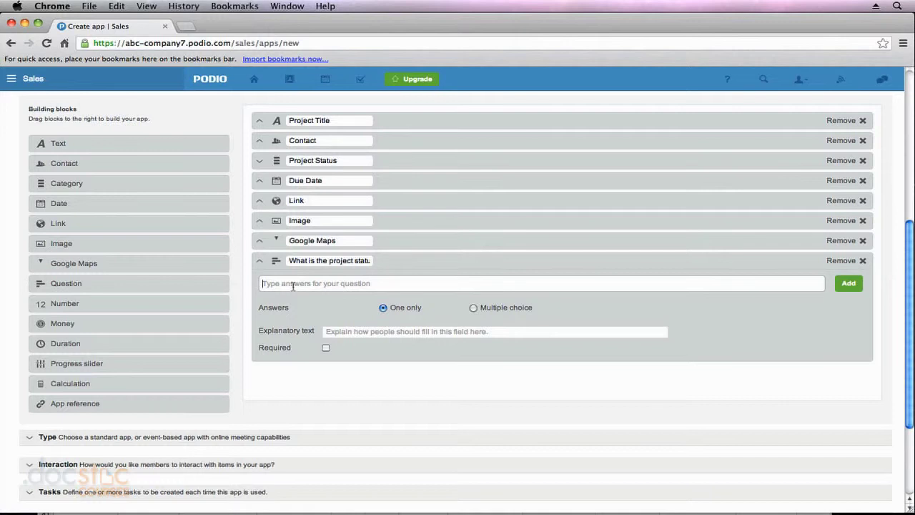
pyautogui.write('Not Starte')
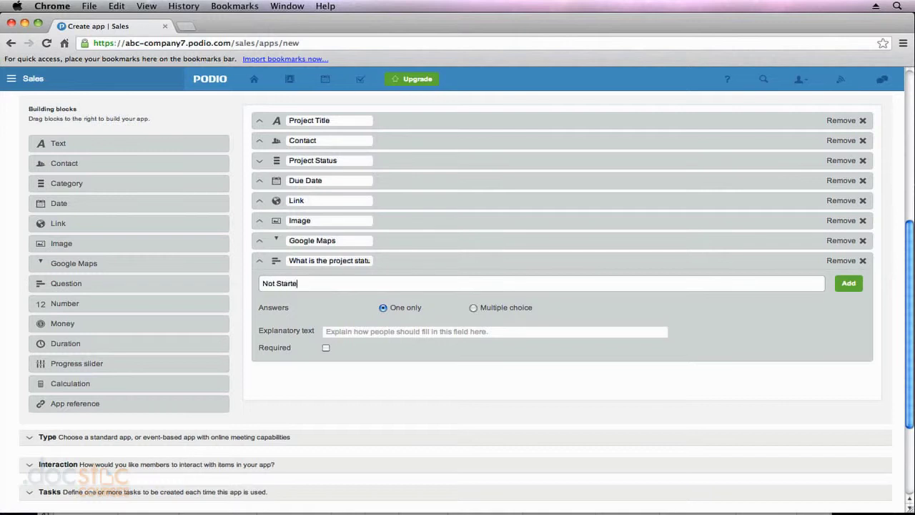
pyautogui.write('d')
pyautogui.press('Return')
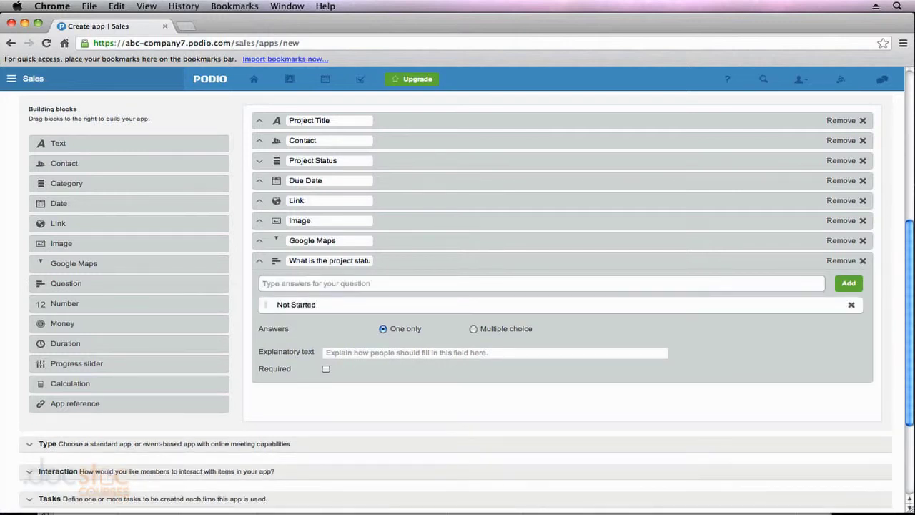
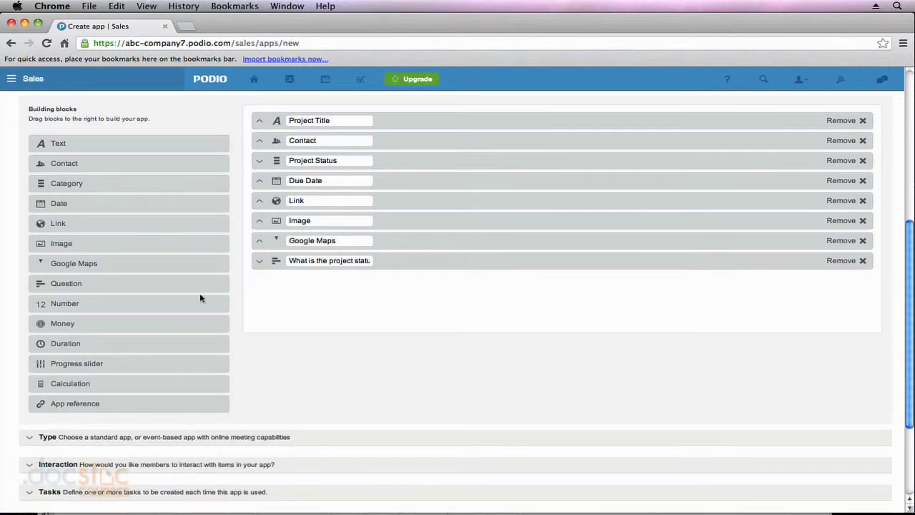
# - Add a Number field below the project status question and remove it again
pyautogui.moveTo(78, 304)
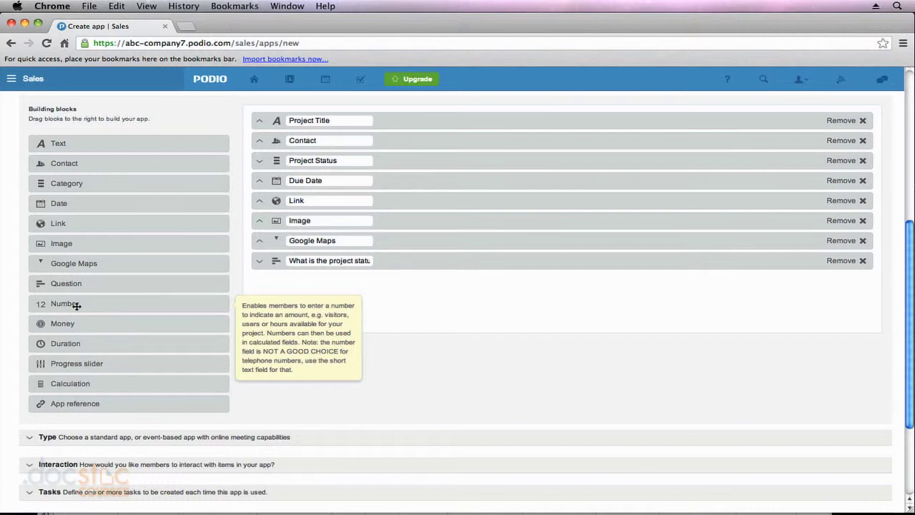
pyautogui.moveTo(76, 305); pyautogui.dragTo(298, 298)
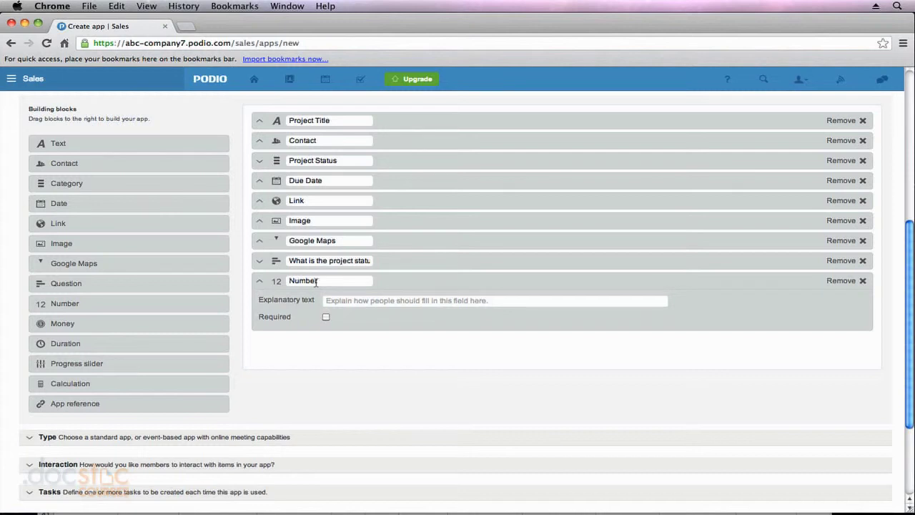
pyautogui.moveTo(147, 143)
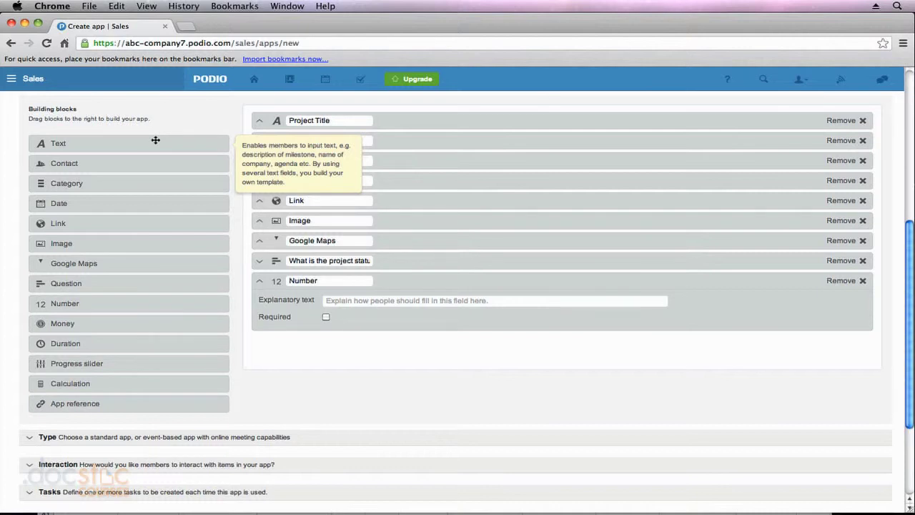
pyautogui.moveTo(165, 301)
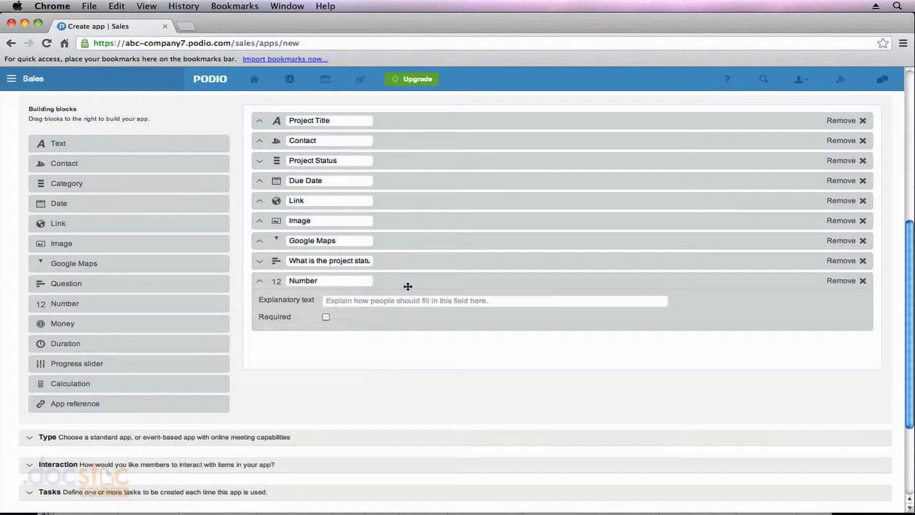
pyautogui.click(839, 280)
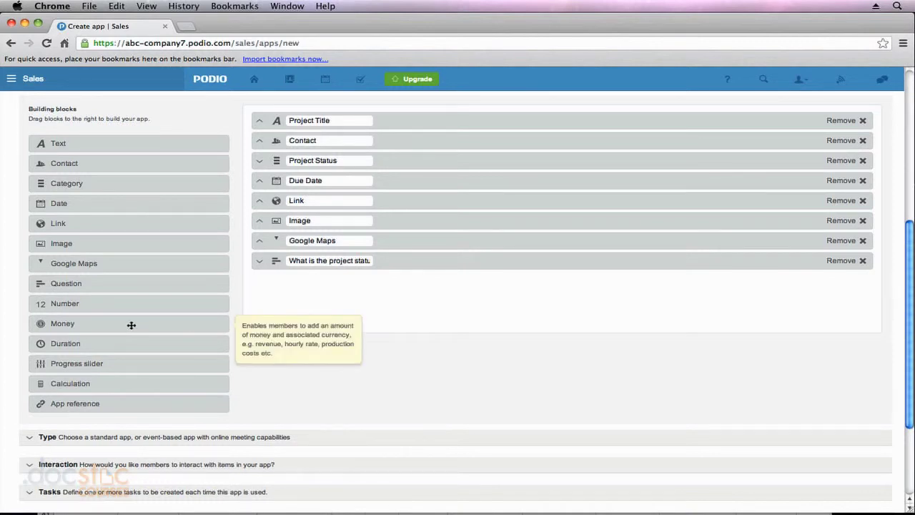
# - Add a Money field below the project status question, allow only U.S. Dollar (USD), name it Cost and make it required
pyautogui.moveTo(131, 325); pyautogui.dragTo(347, 302)
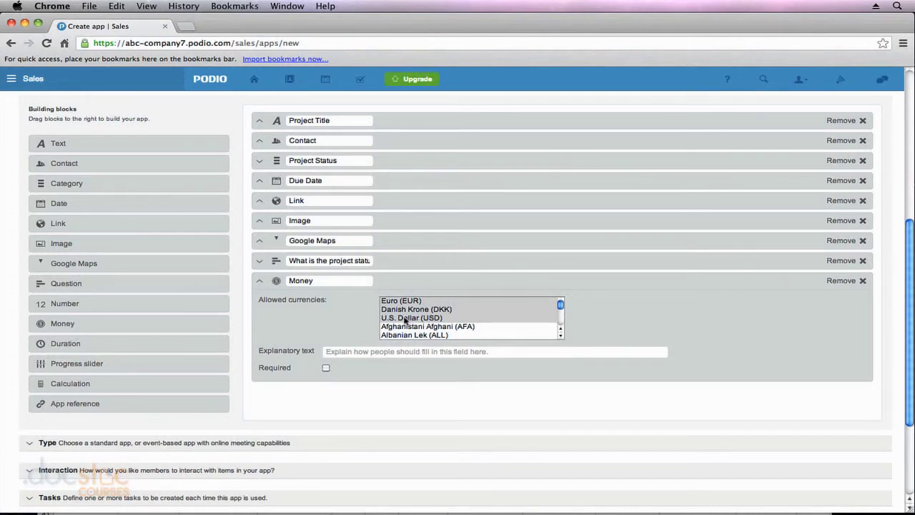
pyautogui.click(406, 319)
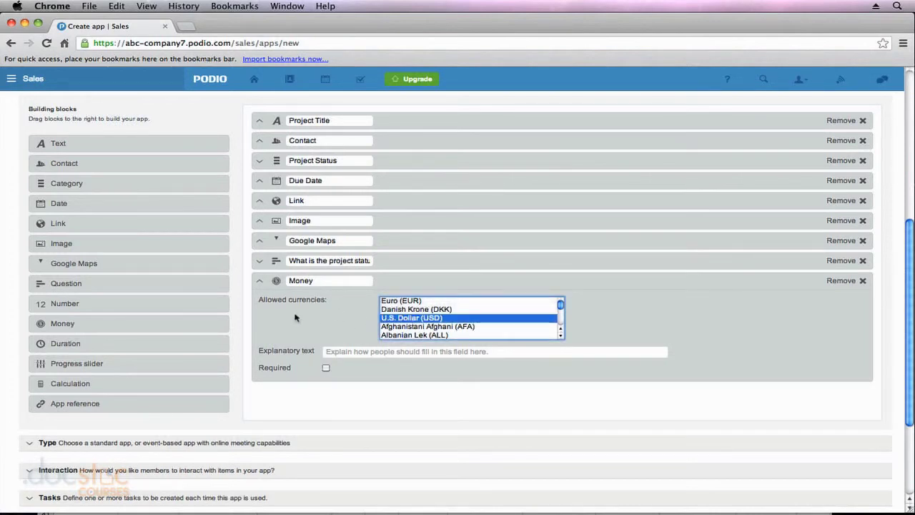
pyautogui.doubleClick(317, 281)
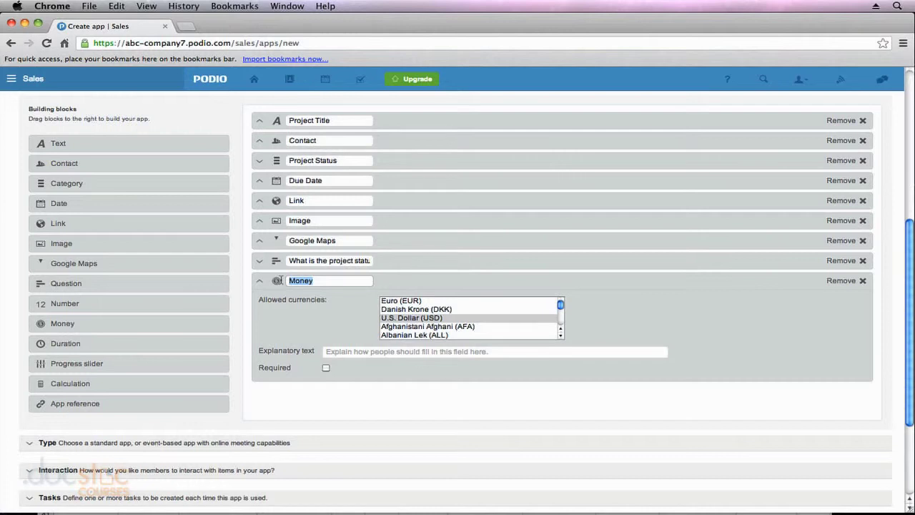
pyautogui.write('Cost')
pyautogui.click(325, 368)
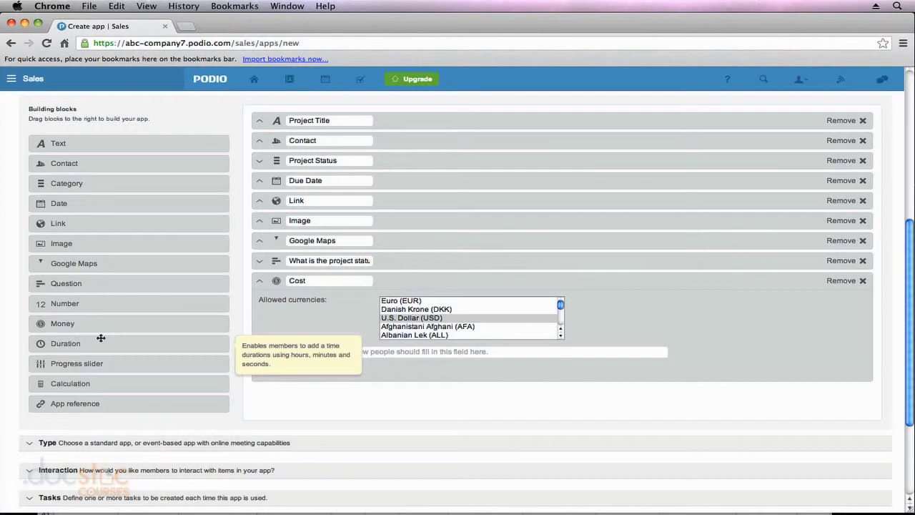
# - Add a Duration field below Cost, title it "How long will this project take?" and make it required
pyautogui.moveTo(108, 345); pyautogui.dragTo(374, 398)
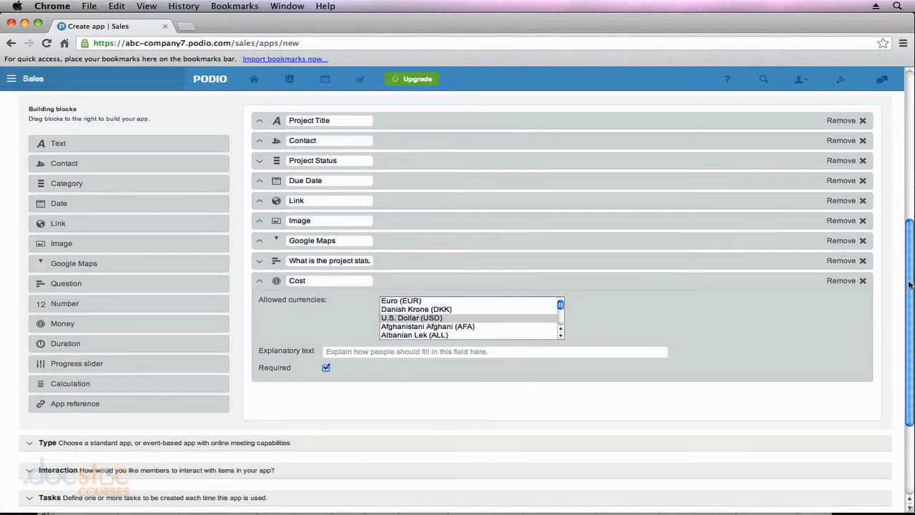
pyautogui.click(259, 282)
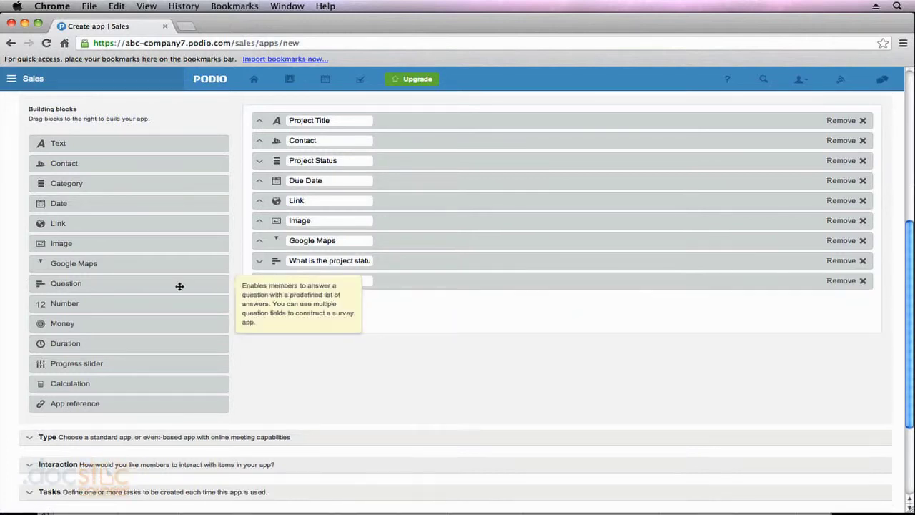
pyautogui.moveTo(73, 334); pyautogui.dragTo(333, 313)
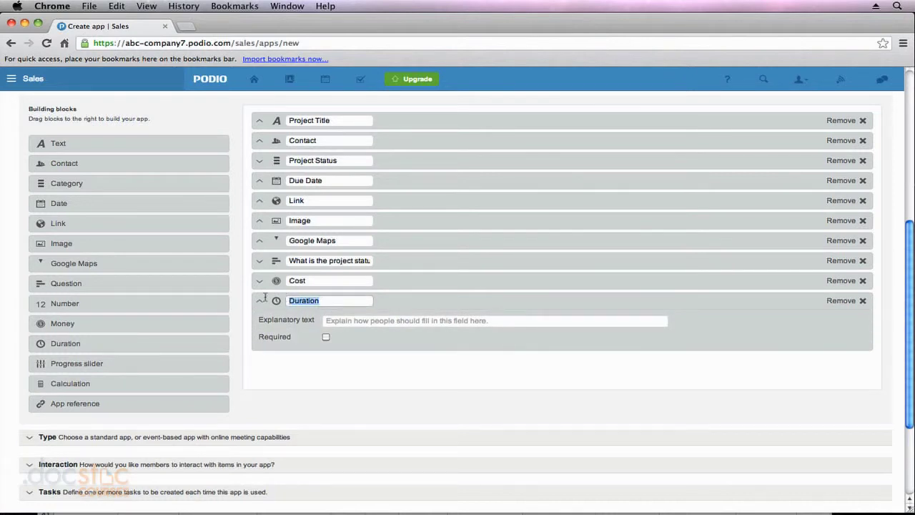
pyautogui.write('How long will thi')
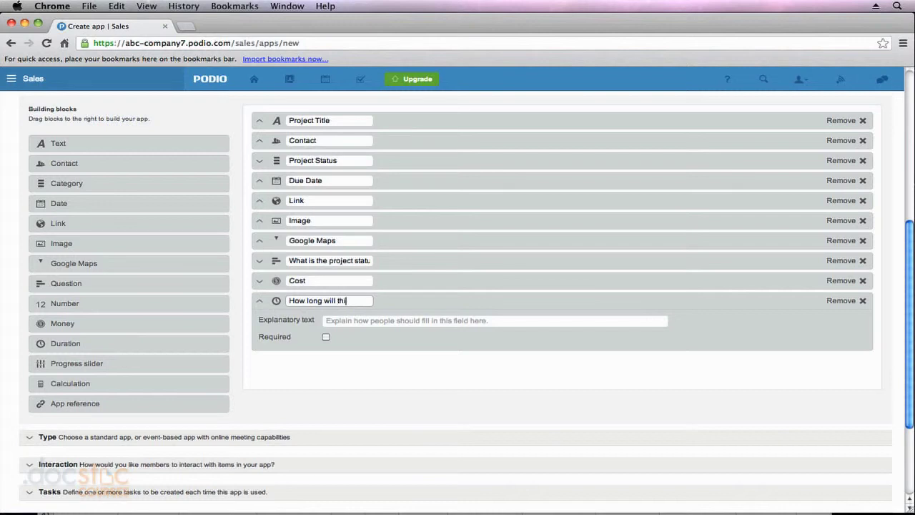
pyautogui.write('s project take?')
pyautogui.click(326, 337)
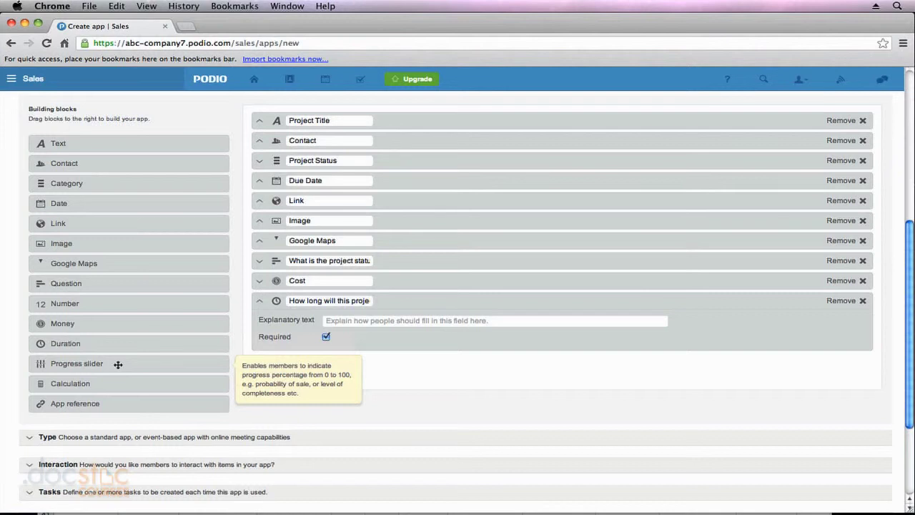
# - Add a Progress slider field below the duration question, name it Project Completion Percentage and make it required
pyautogui.moveTo(118, 364); pyautogui.dragTo(321, 362)
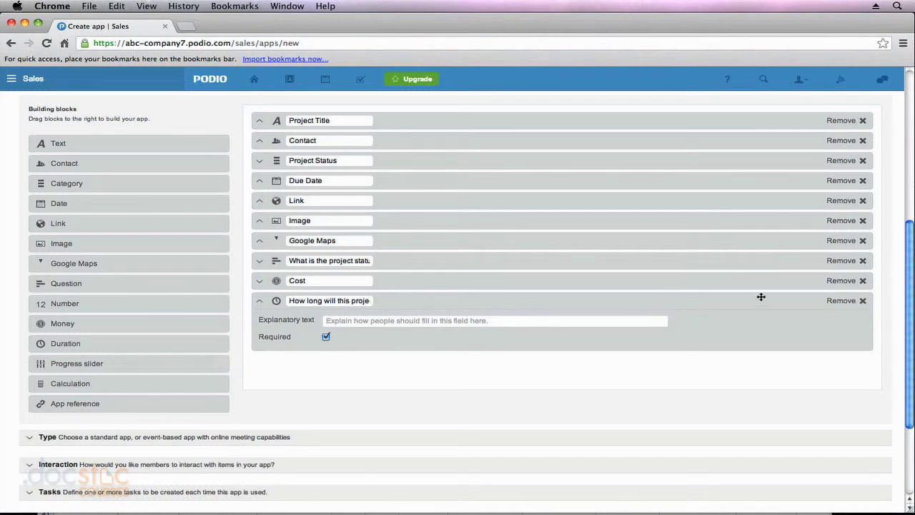
pyautogui.click(259, 300)
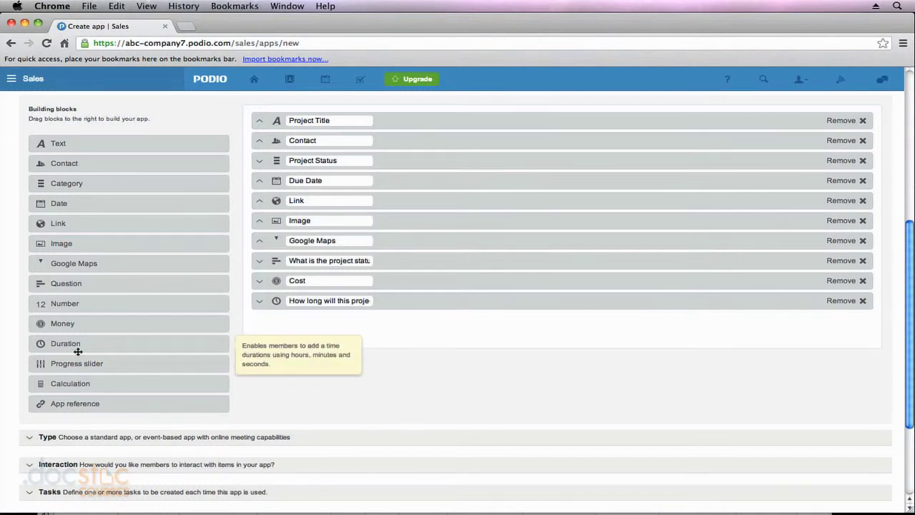
pyautogui.moveTo(92, 363); pyautogui.dragTo(285, 321)
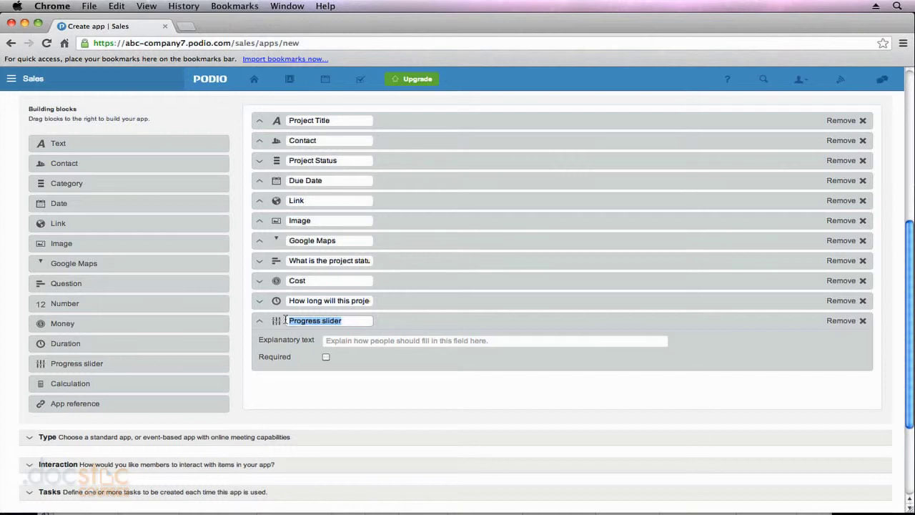
pyautogui.write('Project Comp')
pyautogui.write('letion Perce')
pyautogui.write('ntage')
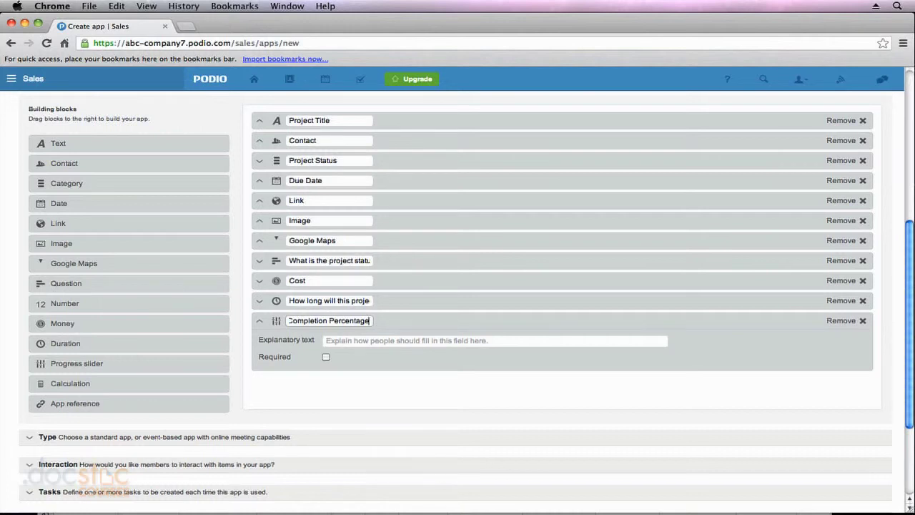
pyautogui.click(325, 357)
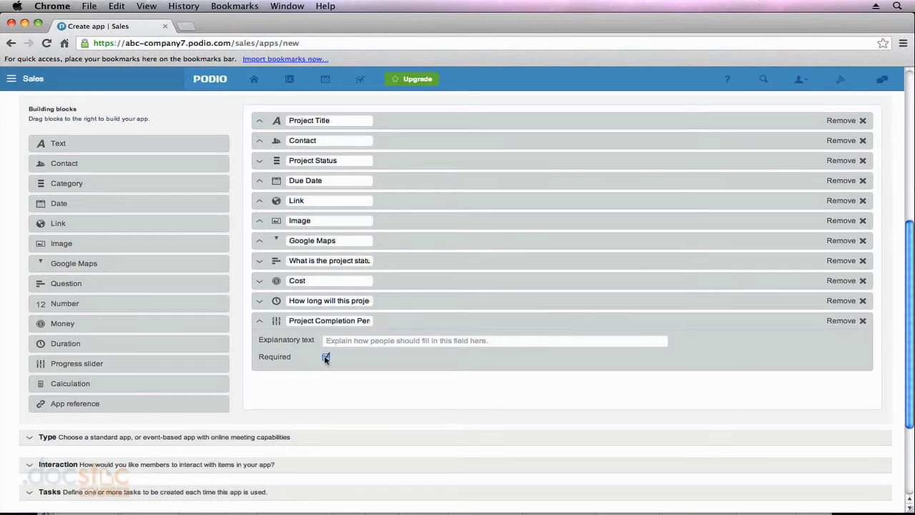
# - Collapse the Project Completion Percentage field and add a Calculation field below it
pyautogui.moveTo(200, 381)
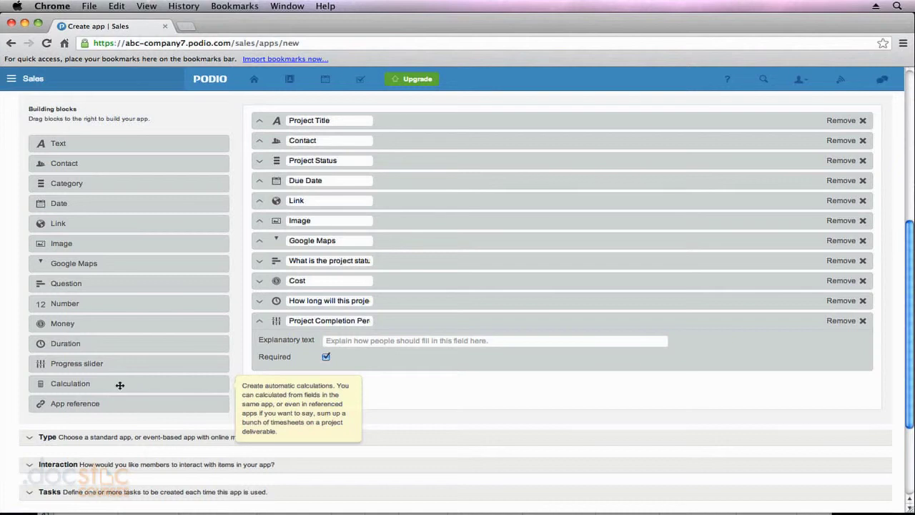
pyautogui.moveTo(119, 384); pyautogui.dragTo(215, 382)
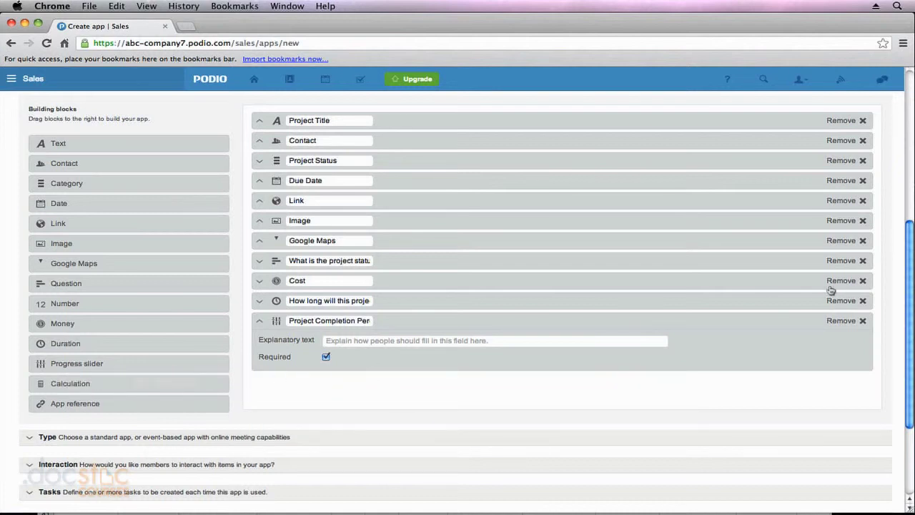
pyautogui.click(260, 323)
pyautogui.moveTo(106, 384)
pyautogui.moveTo(106, 384); pyautogui.dragTo(371, 340)
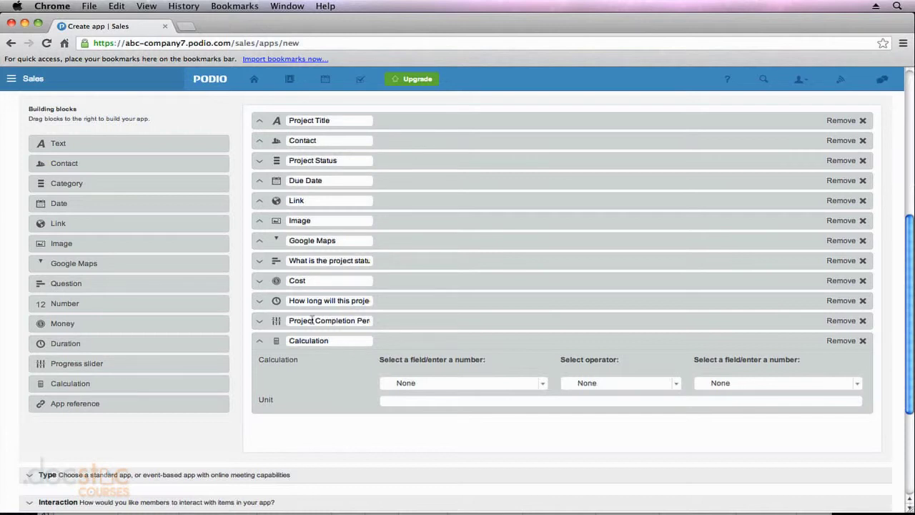
# - Review the settings of the Cost and duration fields and the Calculation field's choices for the first value
pyautogui.moveTo(309, 283); pyautogui.dragTo(290, 281)
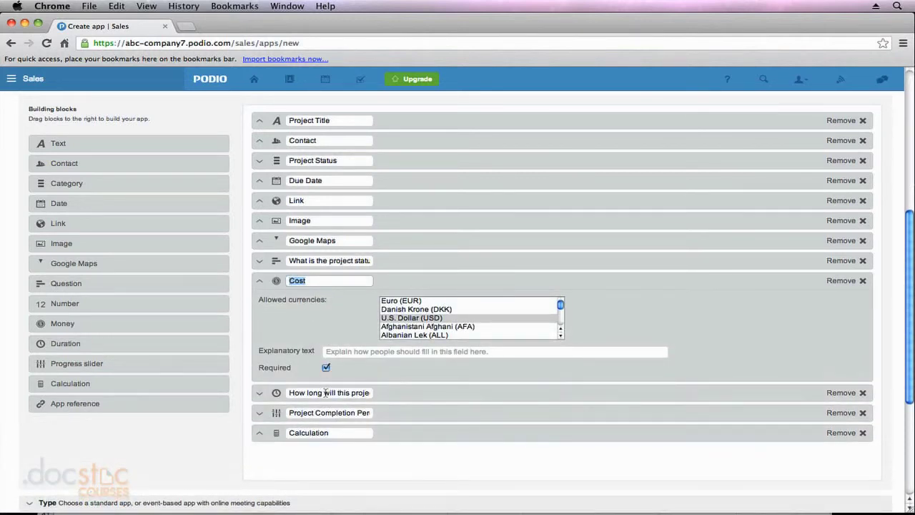
pyautogui.click(324, 392)
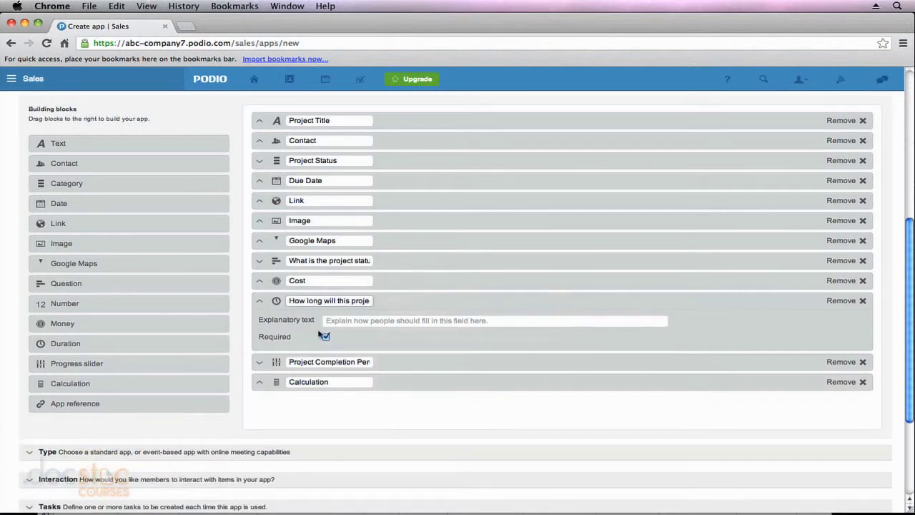
pyautogui.click(324, 382)
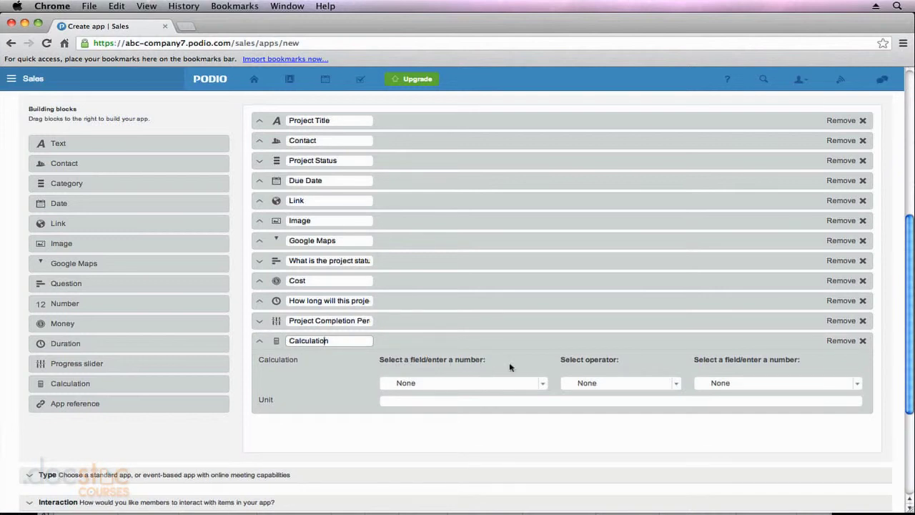
pyautogui.click(540, 385)
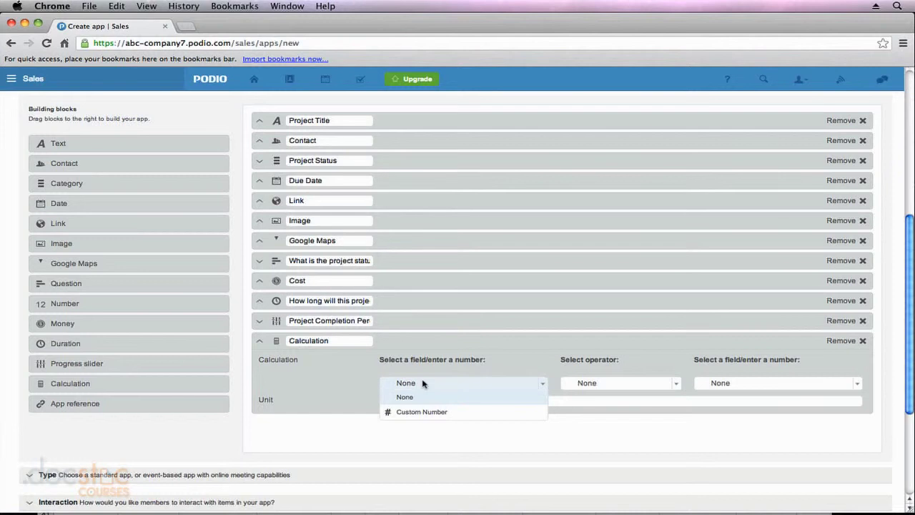
pyautogui.click(350, 427)
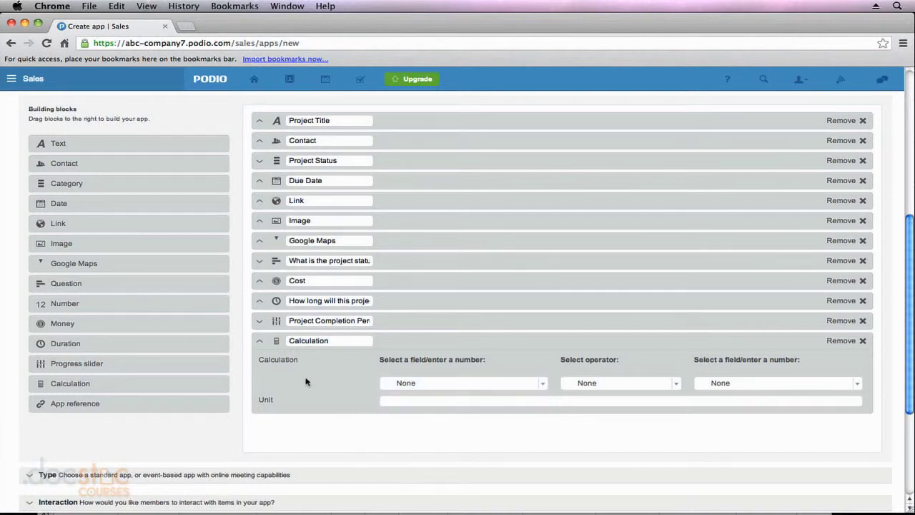
# - Try to save the app and collapse the Calculation field
pyautogui.scroll(-5, 305, 382)
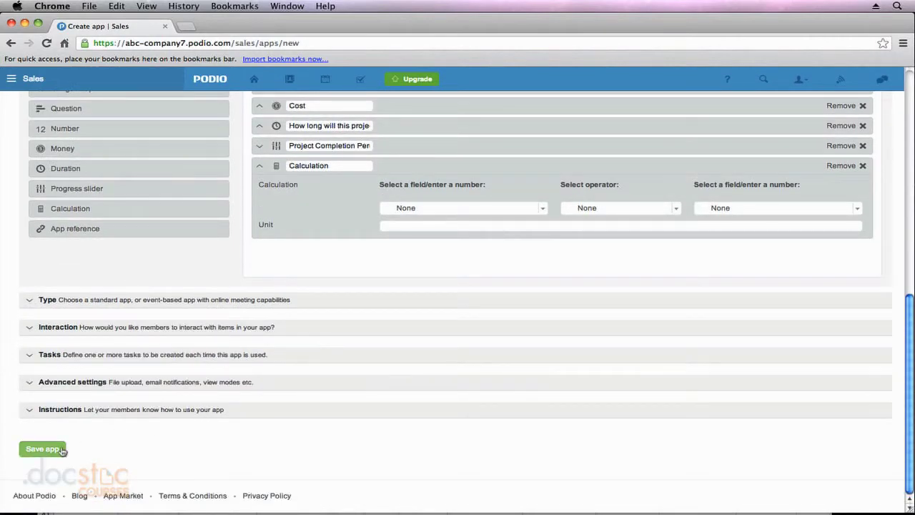
pyautogui.click(50, 449)
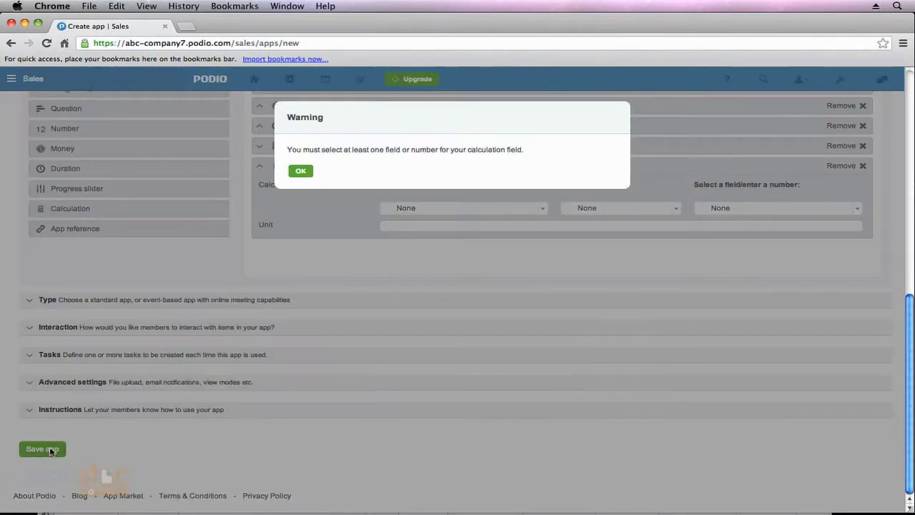
pyautogui.click(300, 172)
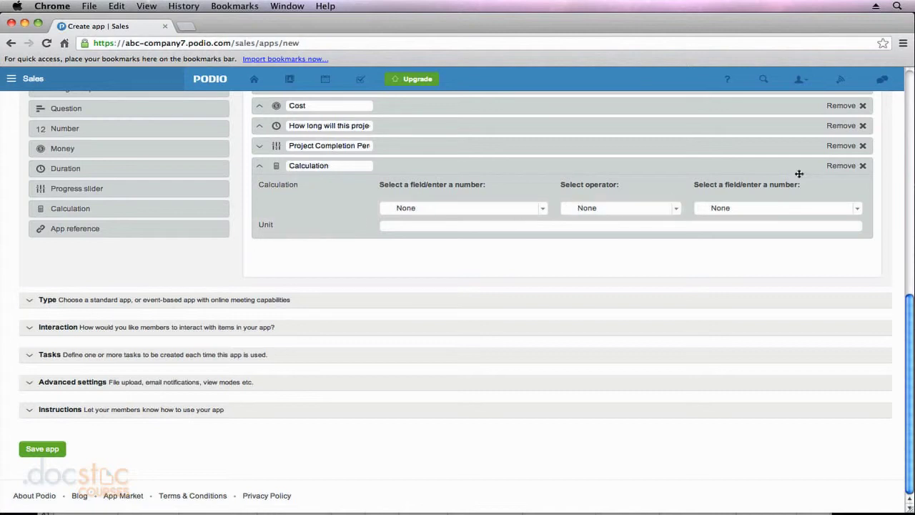
pyautogui.click(823, 170)
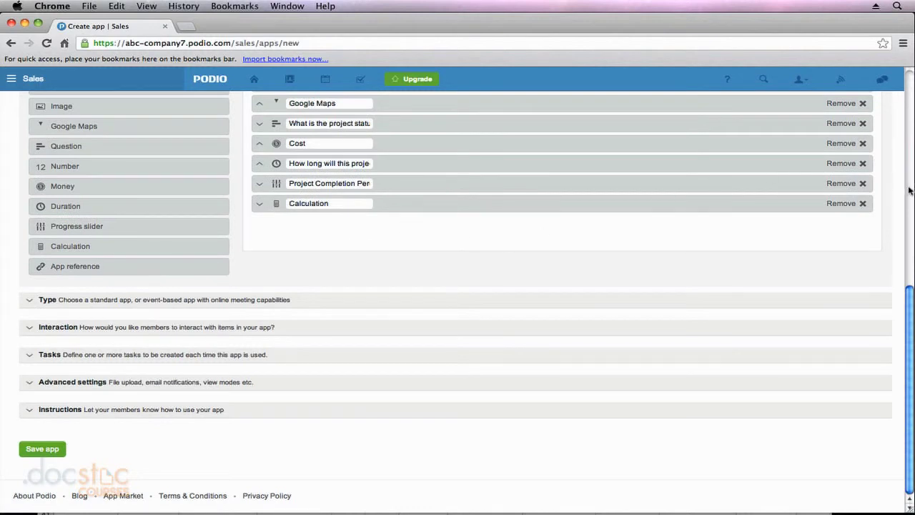
# - Remove the unfinished Calculation field from the form and save the Projects app
pyautogui.click(862, 206)
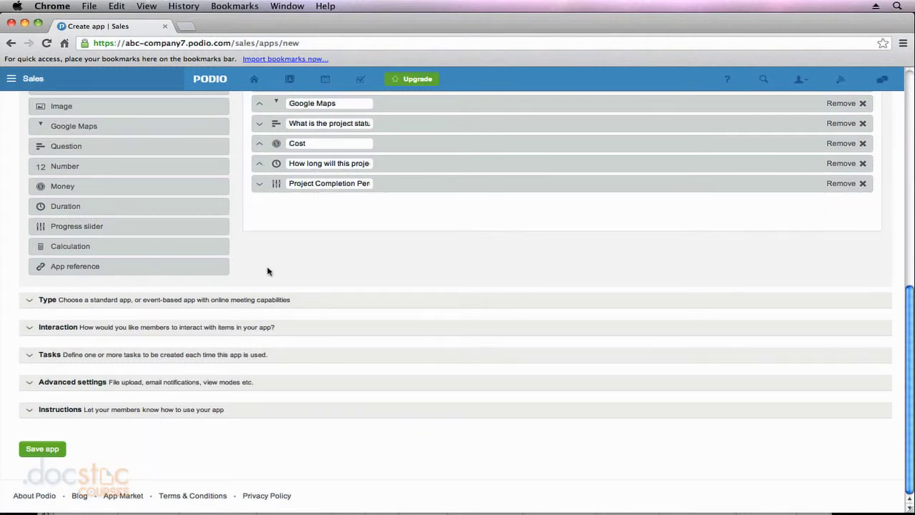
pyautogui.click(52, 449)
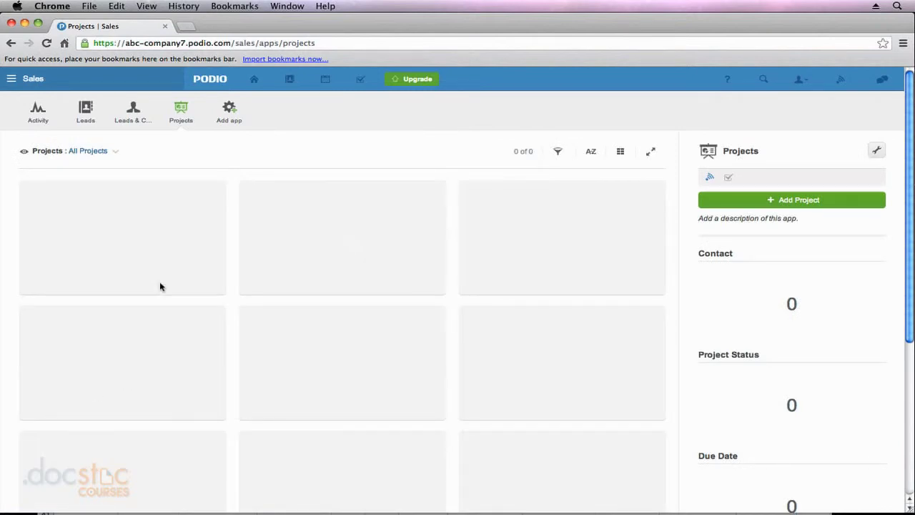
# - Reopen the Projects app's template for editing and add a Calculation field below the Project Completion Percentage field
pyautogui.click(879, 152)
pyautogui.click(824, 237)
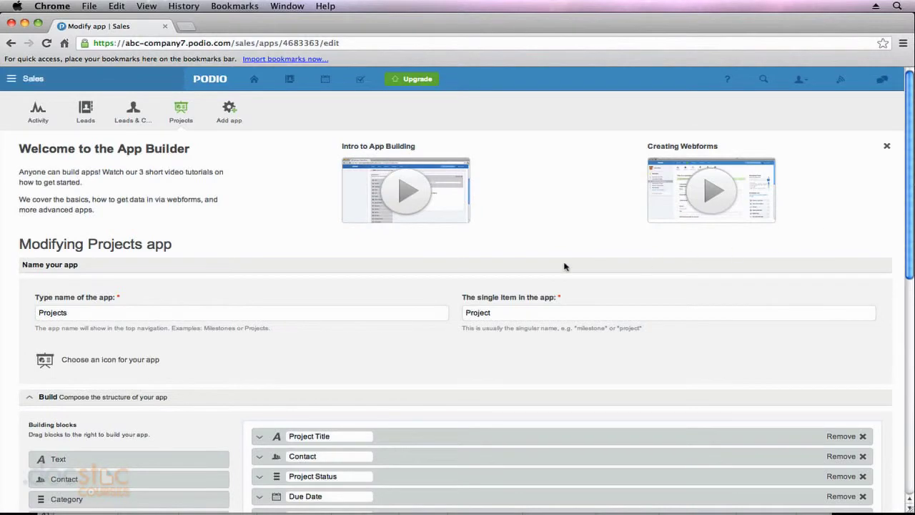
pyautogui.scroll(-10, 392, 276)
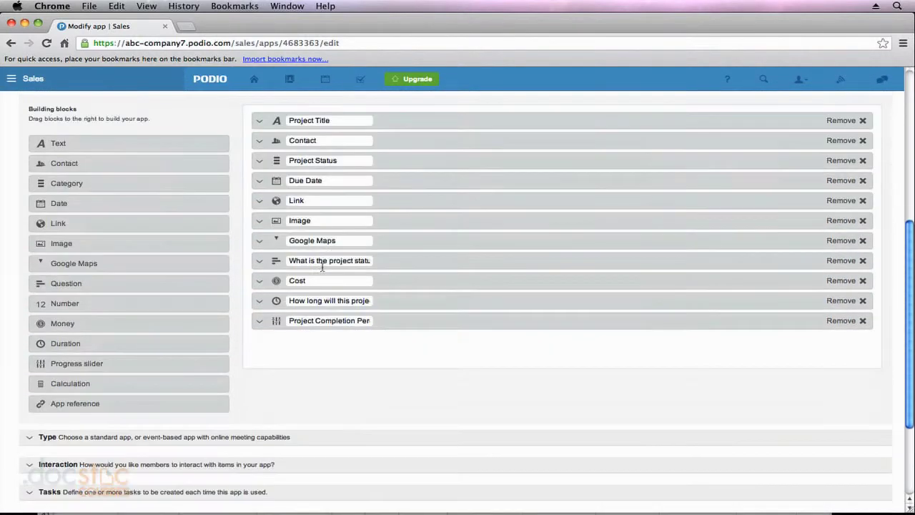
pyautogui.scroll(-1, 321, 266)
pyautogui.moveTo(164, 350); pyautogui.dragTo(384, 303)
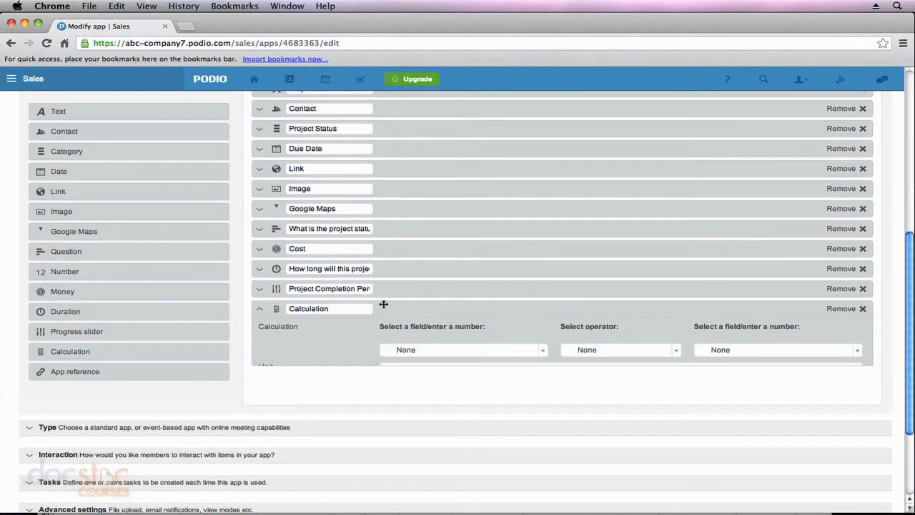
# - Set the Calculation field to Cost divided by "How long will this project take?" and enter "Cost /" as its unit
pyautogui.click(541, 352)
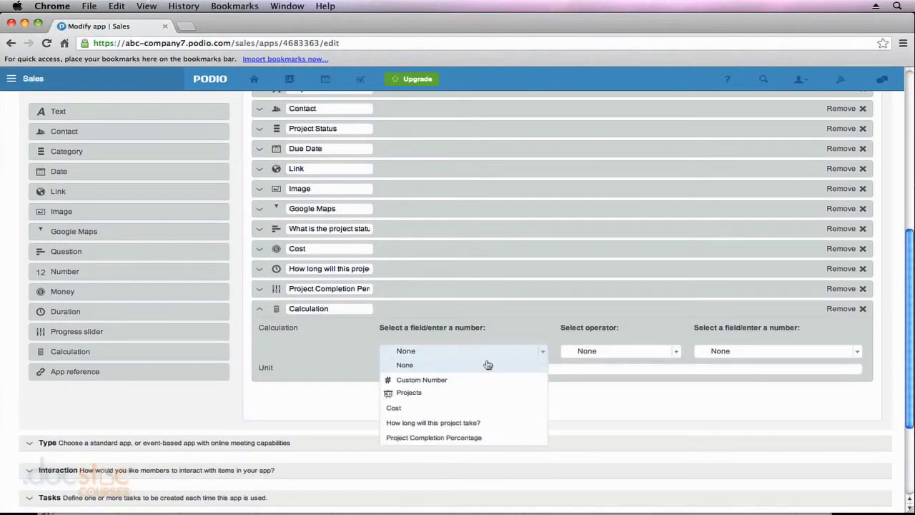
pyautogui.scroll(-1, 427, 441)
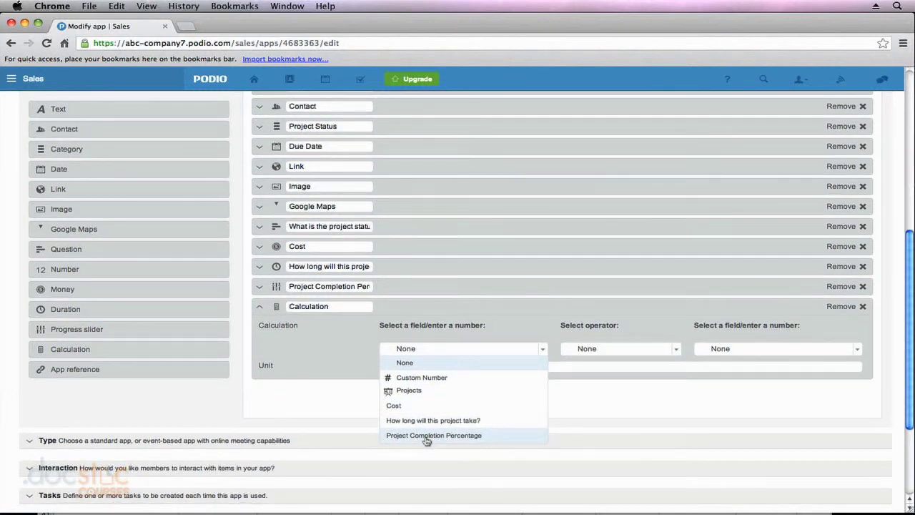
pyautogui.click(395, 405)
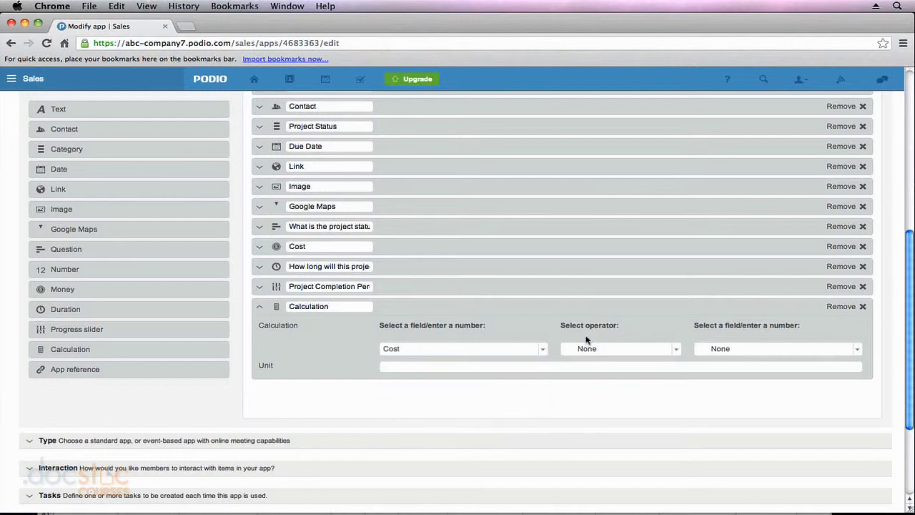
pyautogui.click(676, 350)
pyautogui.click(587, 392)
pyautogui.click(855, 351)
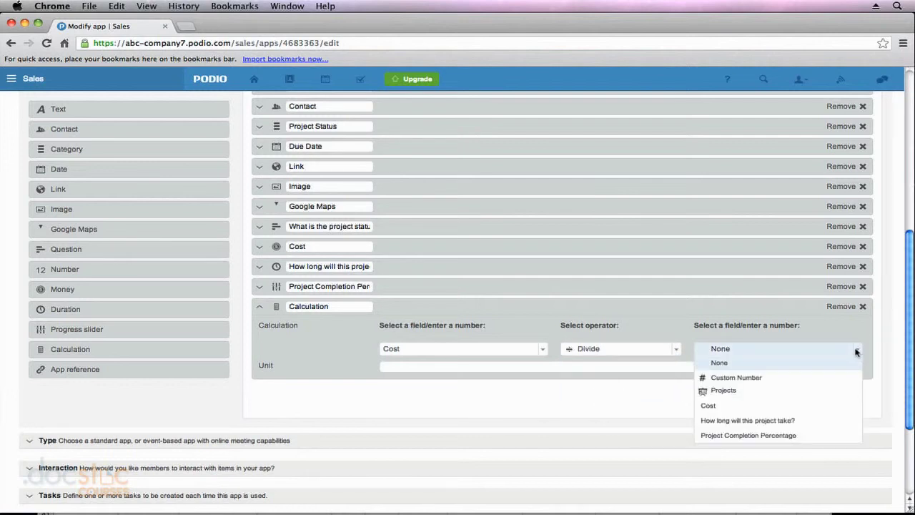
pyautogui.click(750, 422)
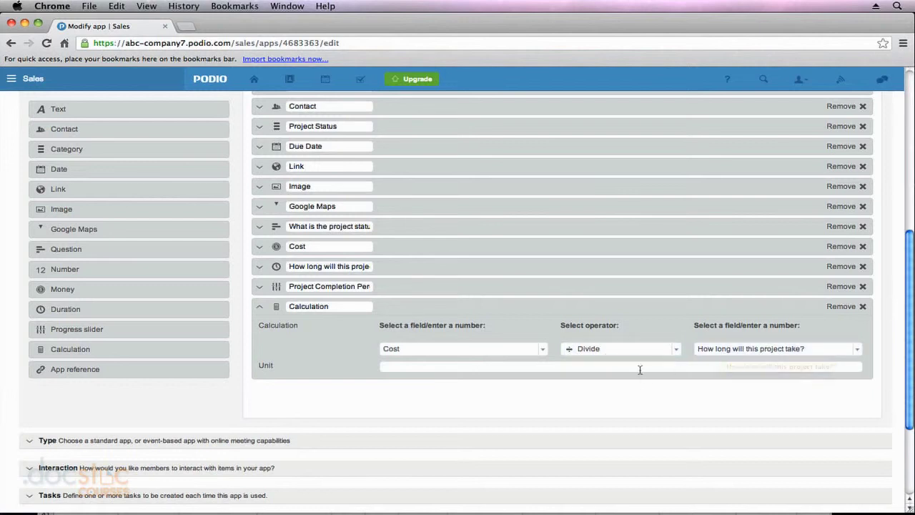
pyautogui.click(412, 367)
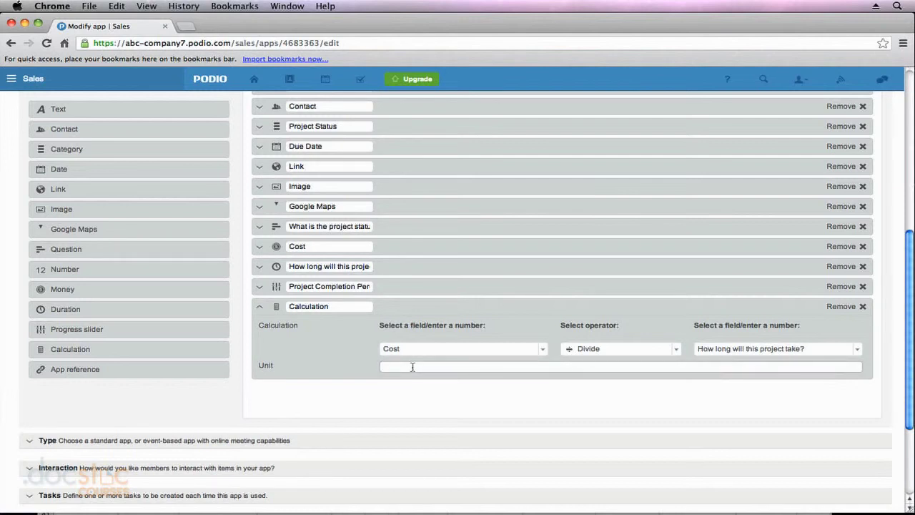
pyautogui.write('Cost /')
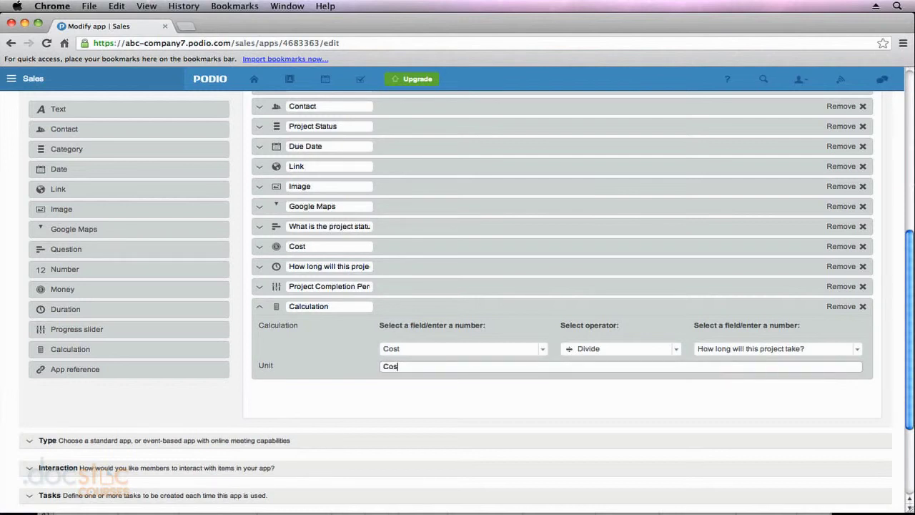
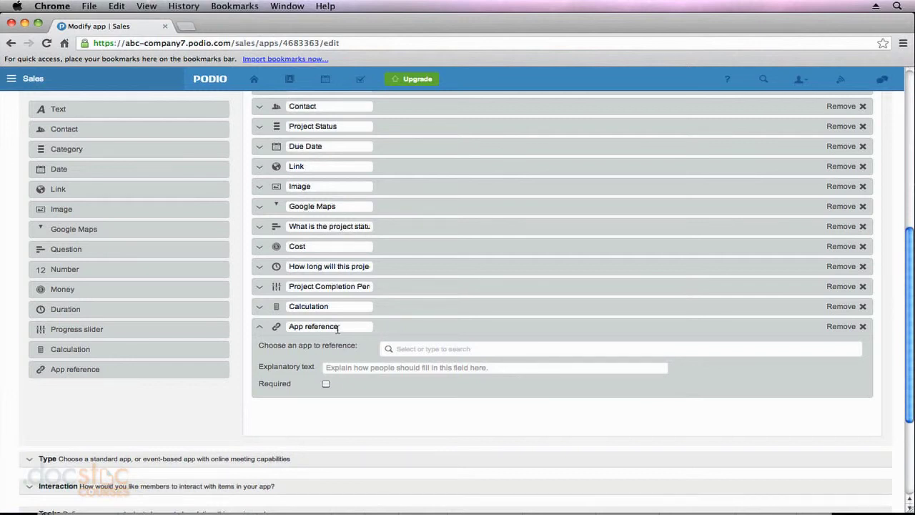
# - Name the App reference field Client and make it reference the Leads & Clients app in the Sales workspace
pyautogui.moveTo(337, 328); pyautogui.dragTo(283, 326)
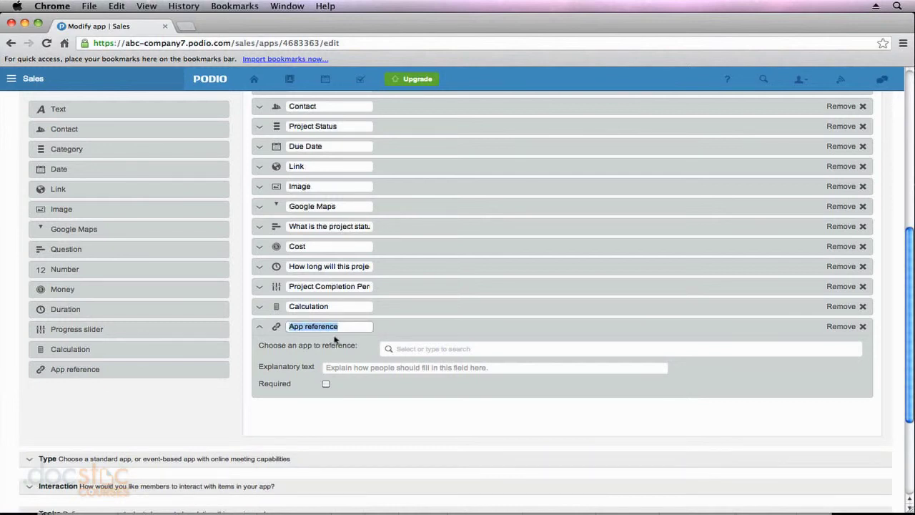
pyautogui.write('Client')
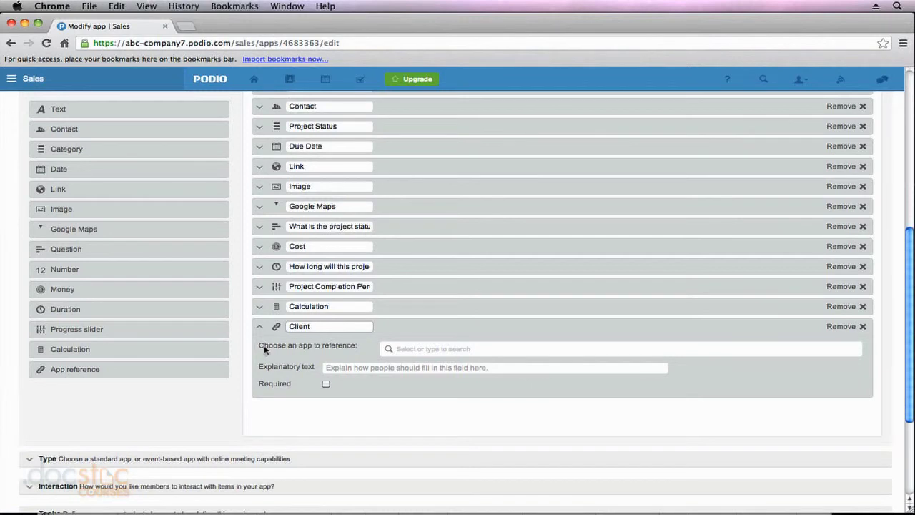
pyautogui.click(429, 350)
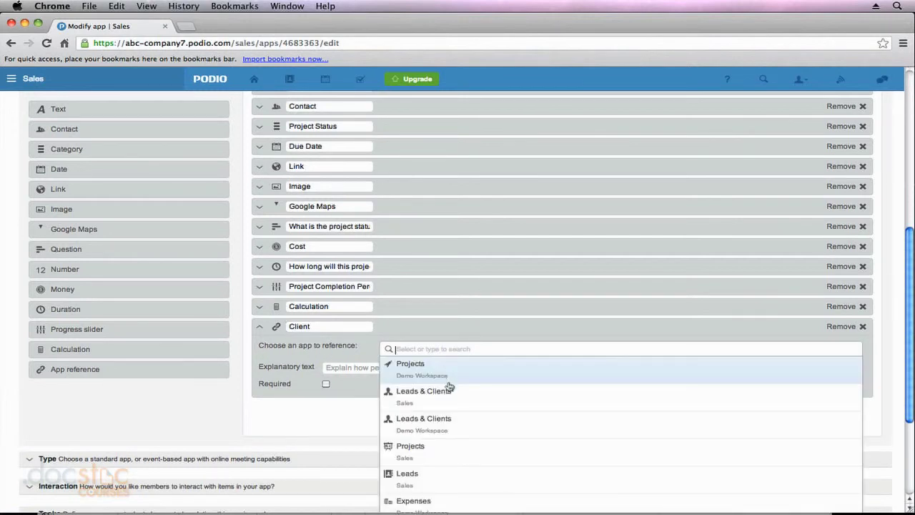
pyautogui.scroll(-1, 411, 400)
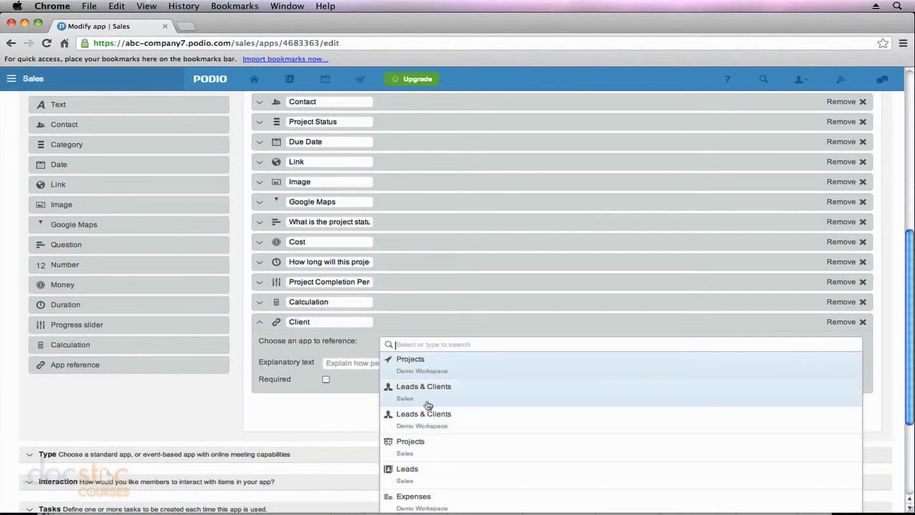
pyautogui.click(431, 392)
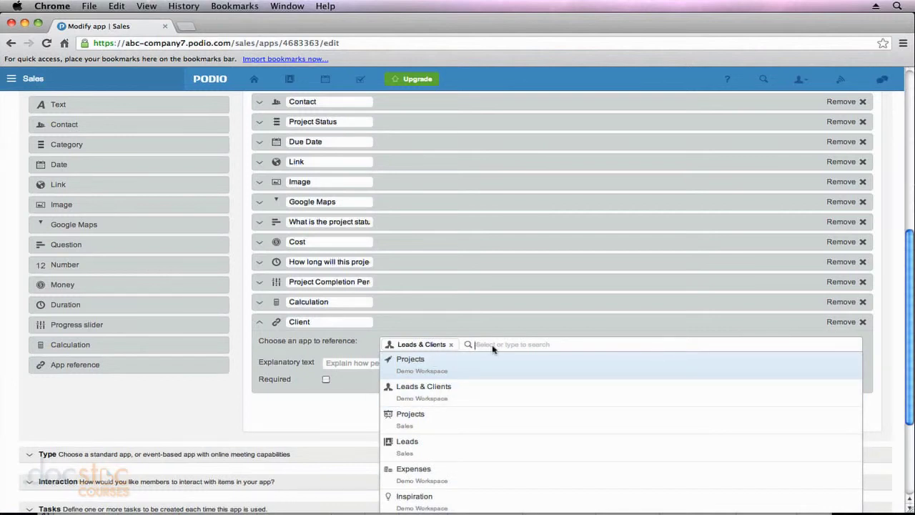
# - Add the Demo Workspace's Leads & Clients app as a second reference of the Client field, and remove it again
pyautogui.click(460, 390)
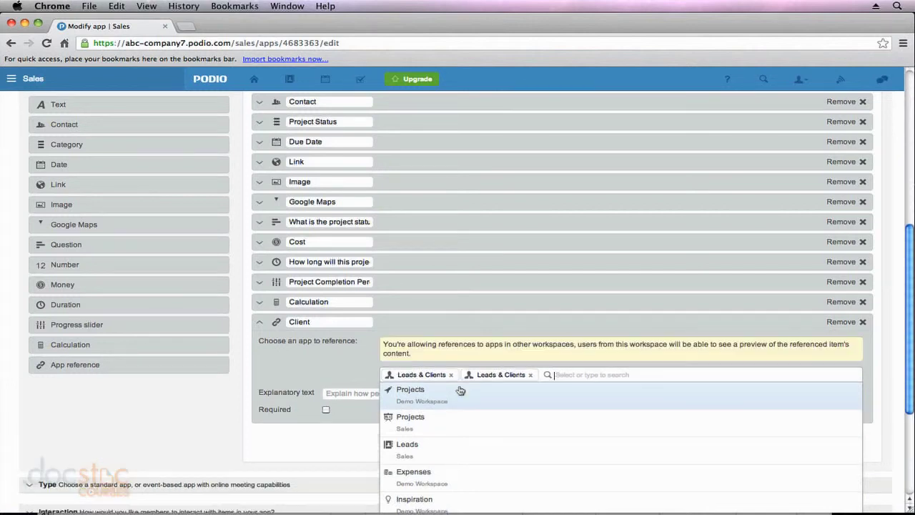
pyautogui.click(529, 375)
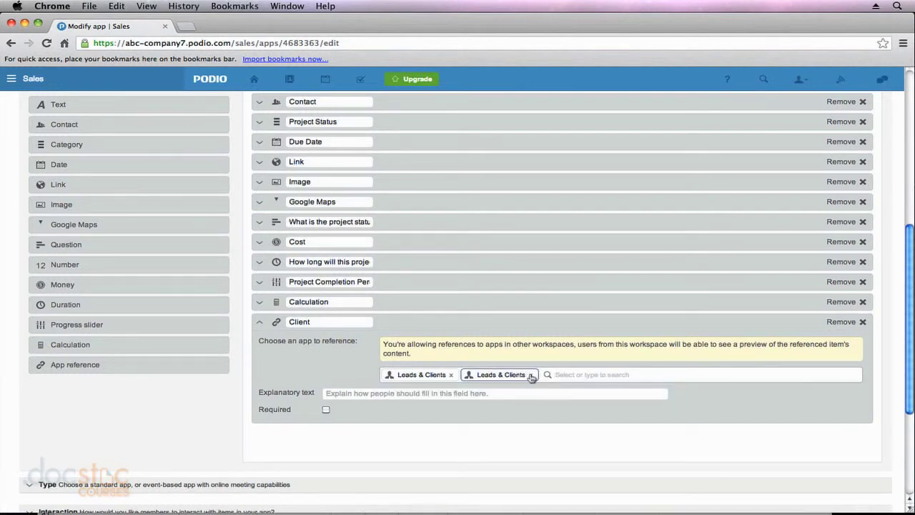
pyautogui.click(530, 375)
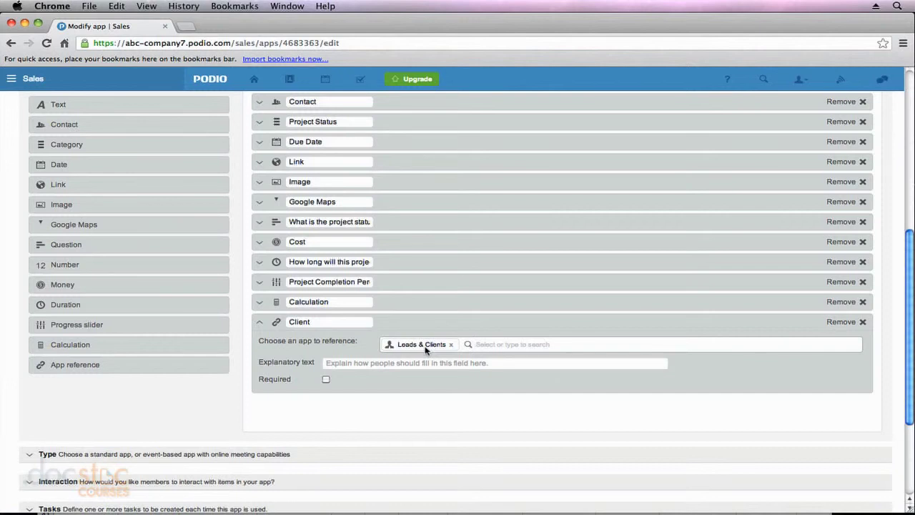
pyautogui.click(323, 323)
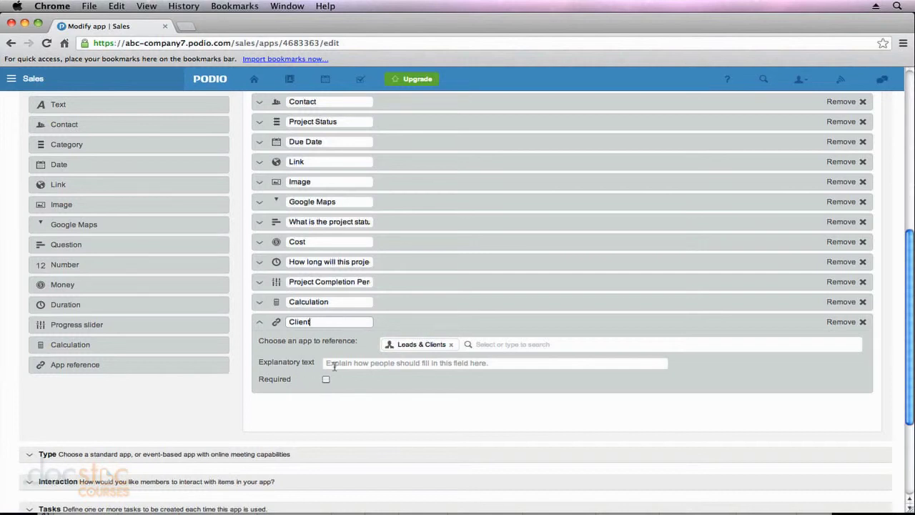
pyautogui.click(206, 402)
pyautogui.scroll(2, 240, 396)
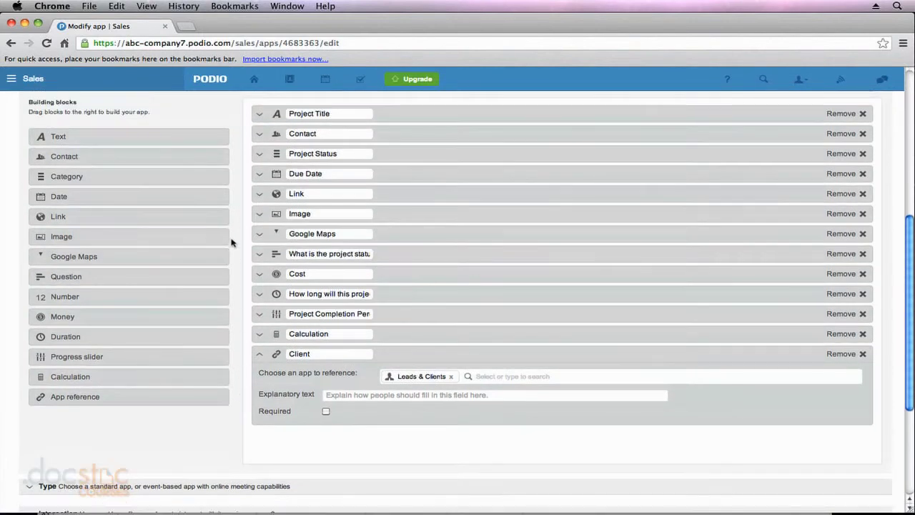